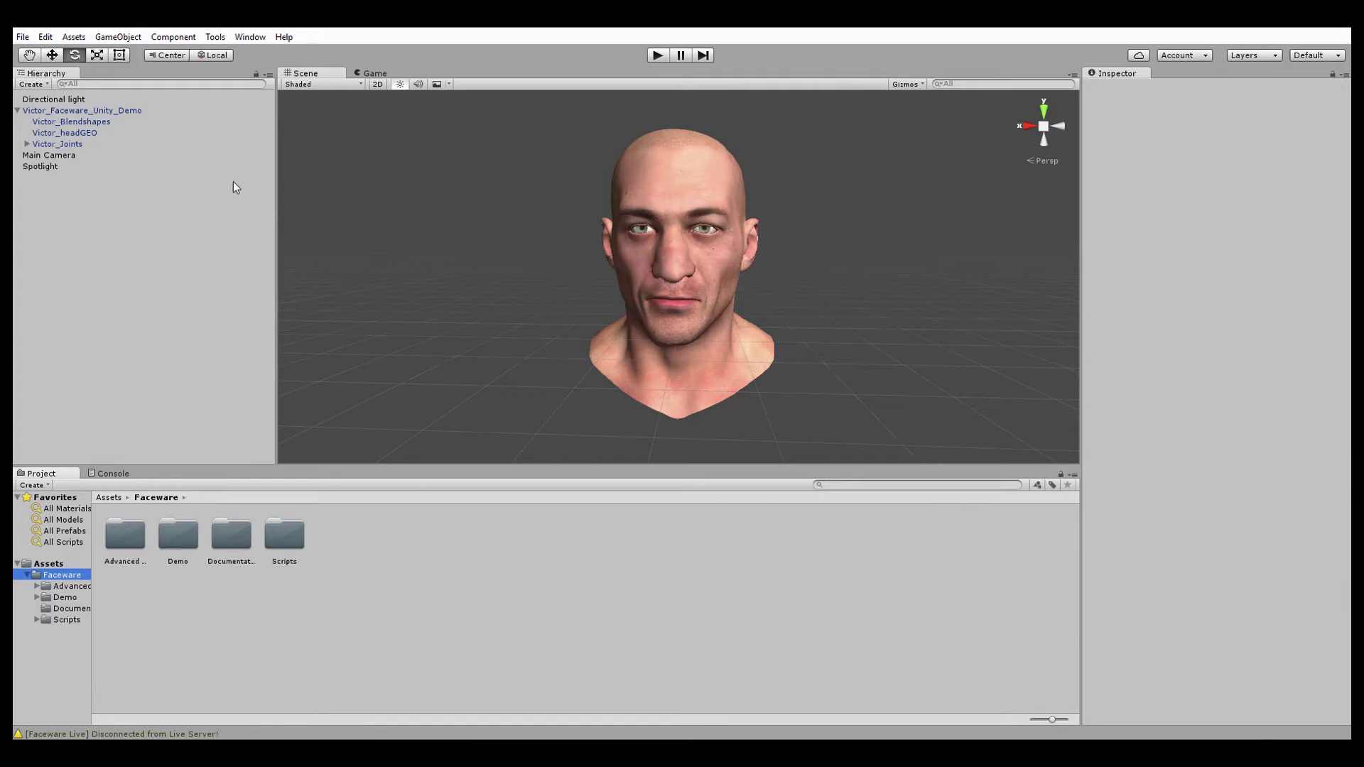
Step: Open the Faceware Character Setup window from the Tools menu and place it beside the scene
click(215, 38)
mouse_move(226, 55)
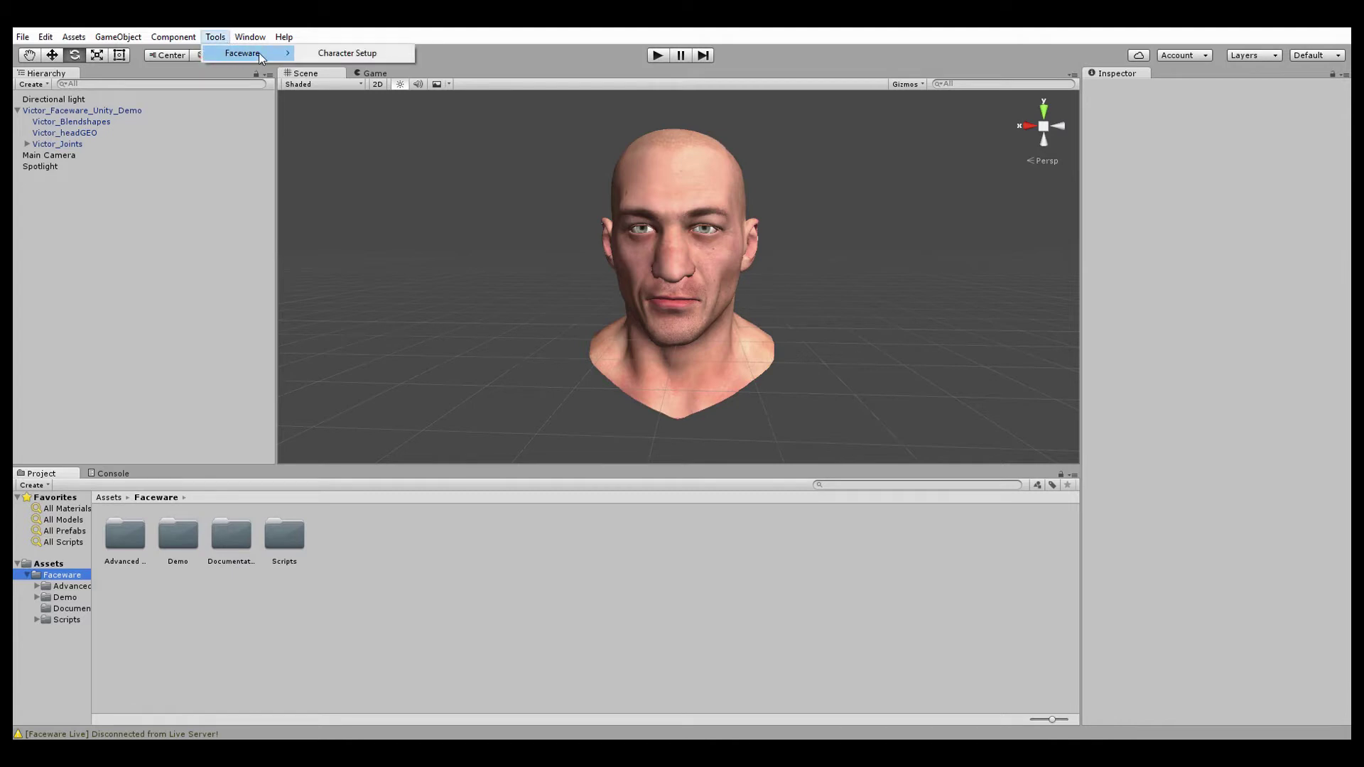
click(346, 52)
drag(256, 29, 300, 72)
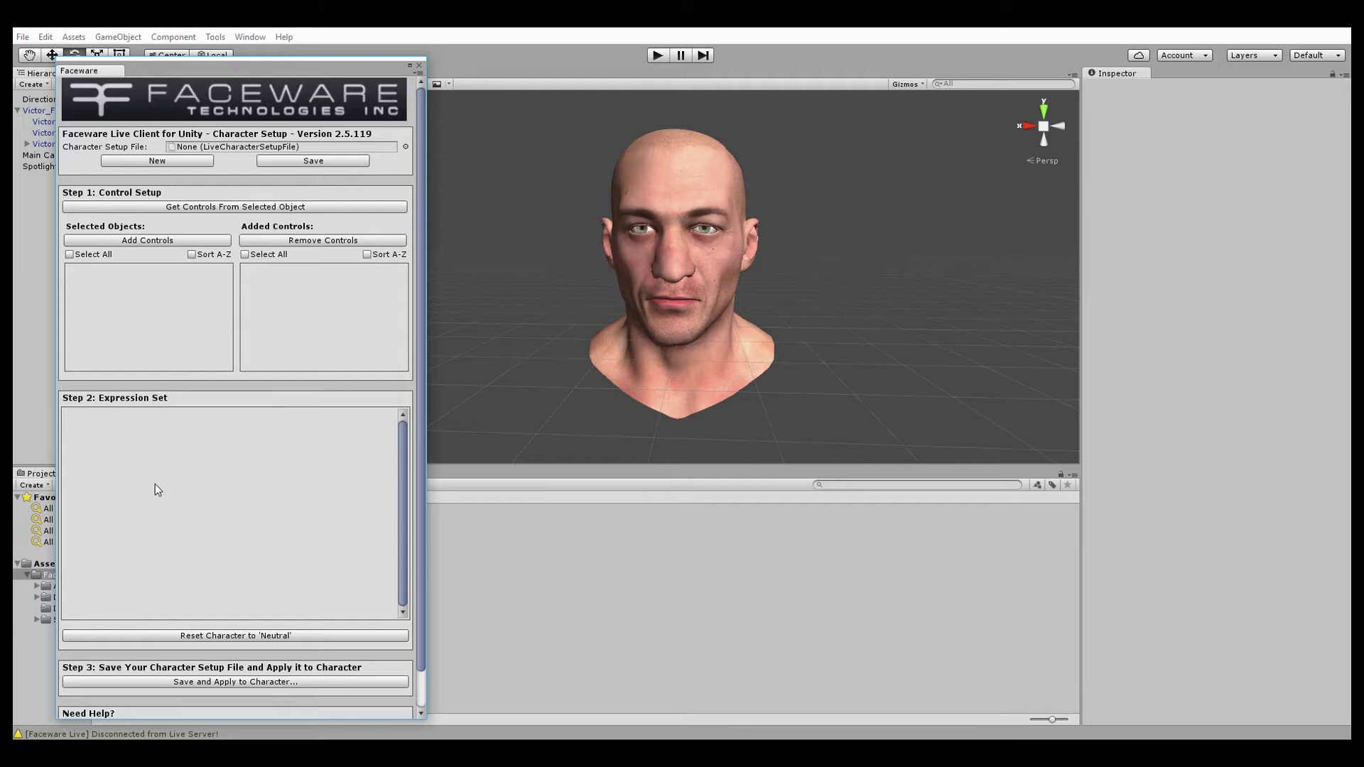
Step: Create a new character setup file and save it as Victor.asset in Assets
click(120, 163)
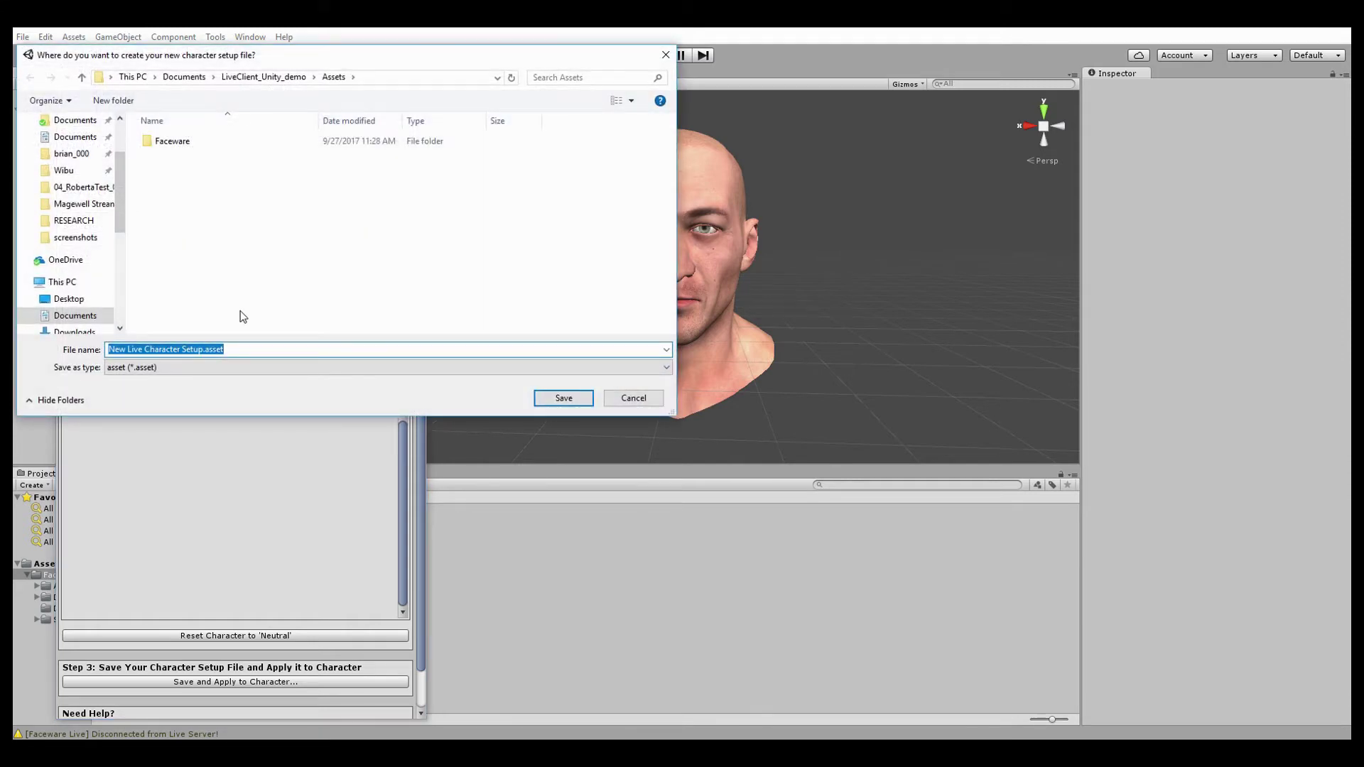
text(Victor)
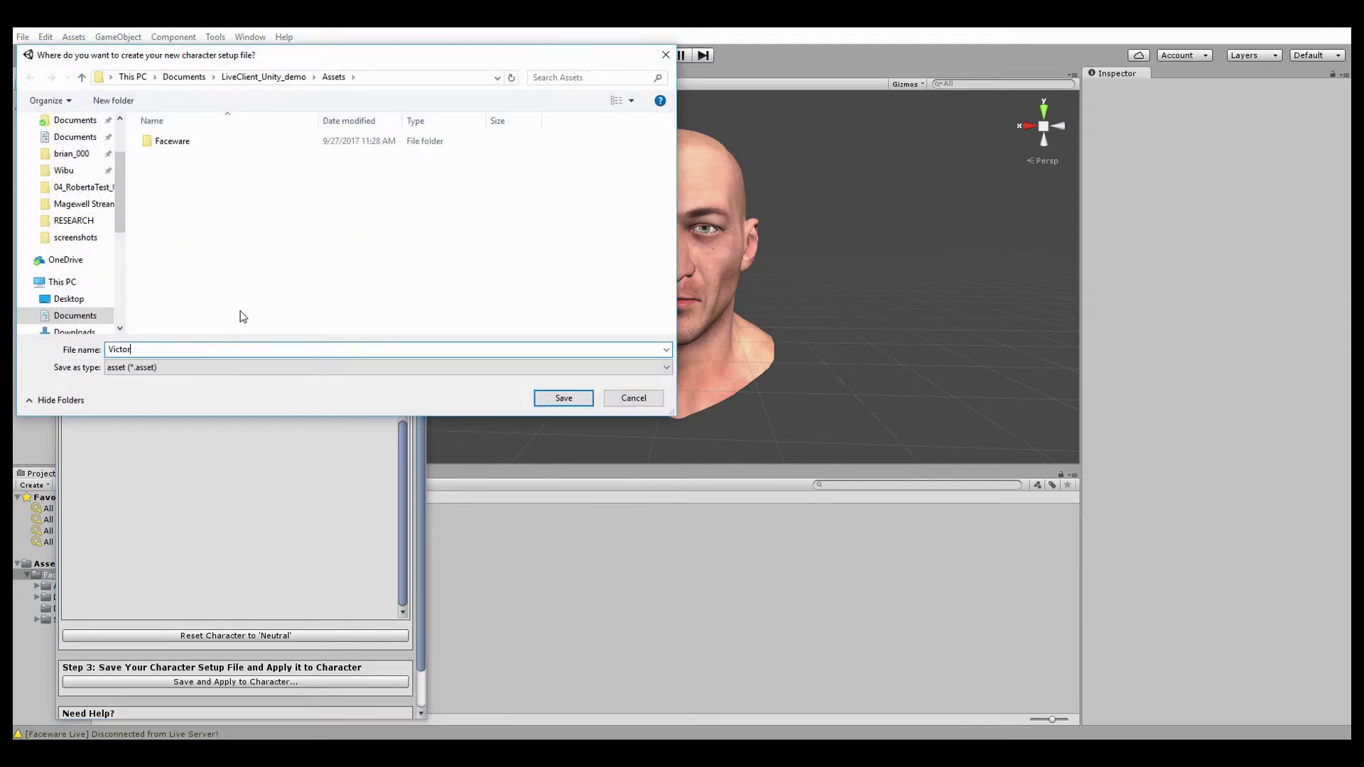
key(Return)
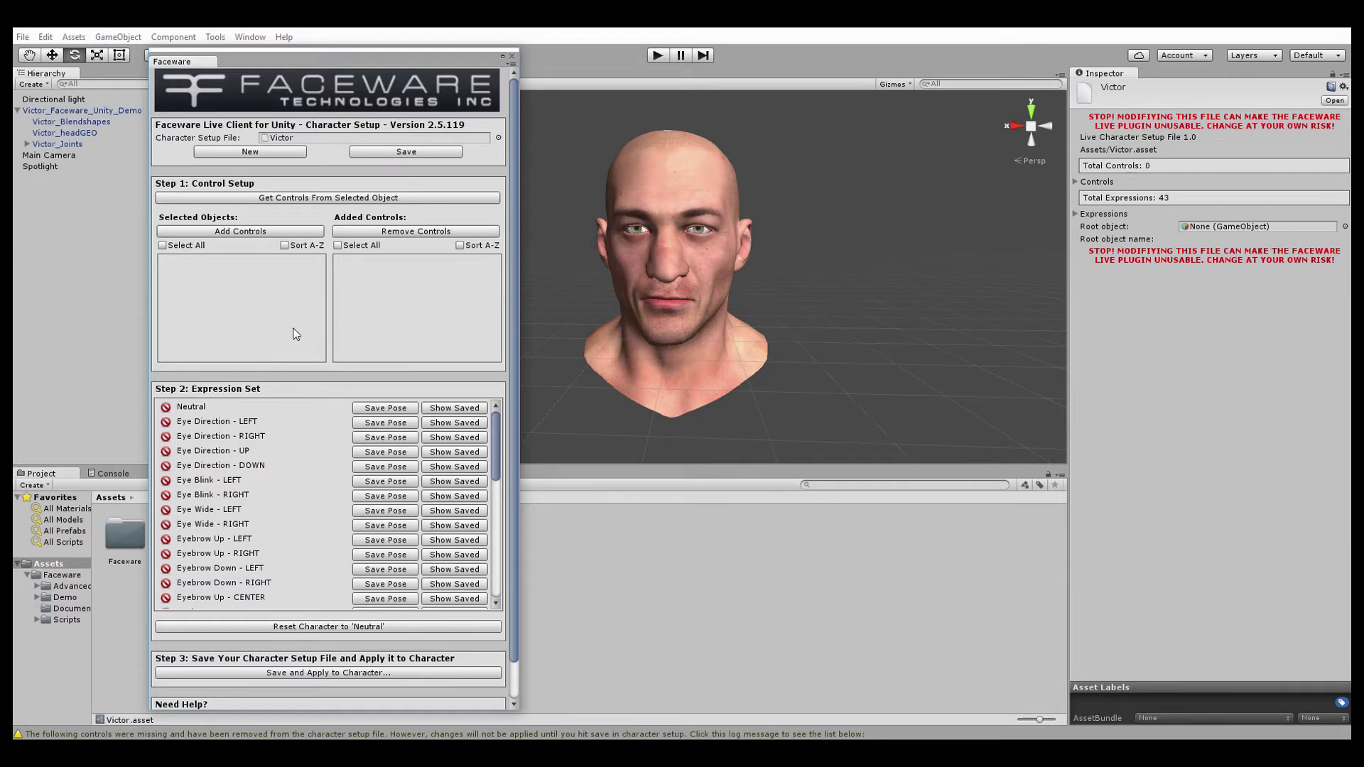
Step: Select Victor_Faceware_Unity_Demo, gather its controls, and scroll through the selected objects list
click(105, 110)
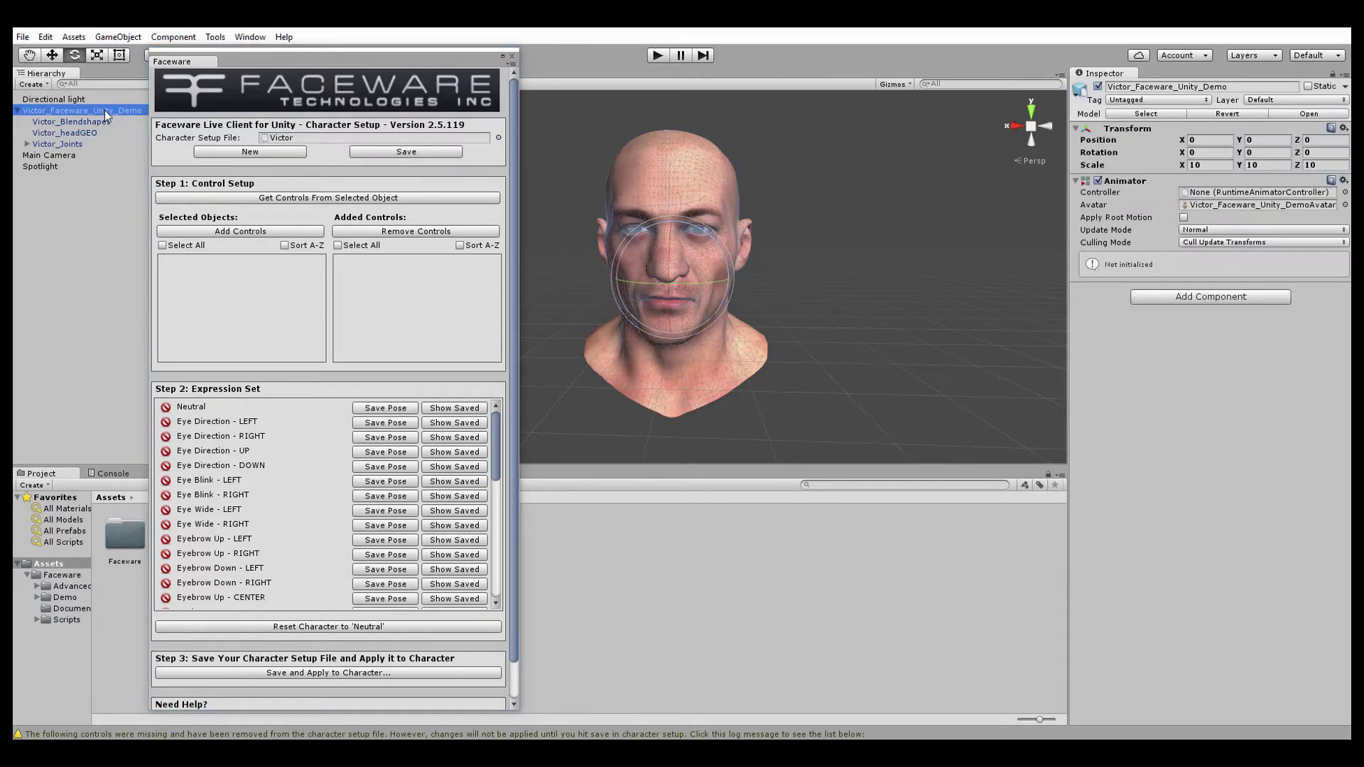
click(364, 202)
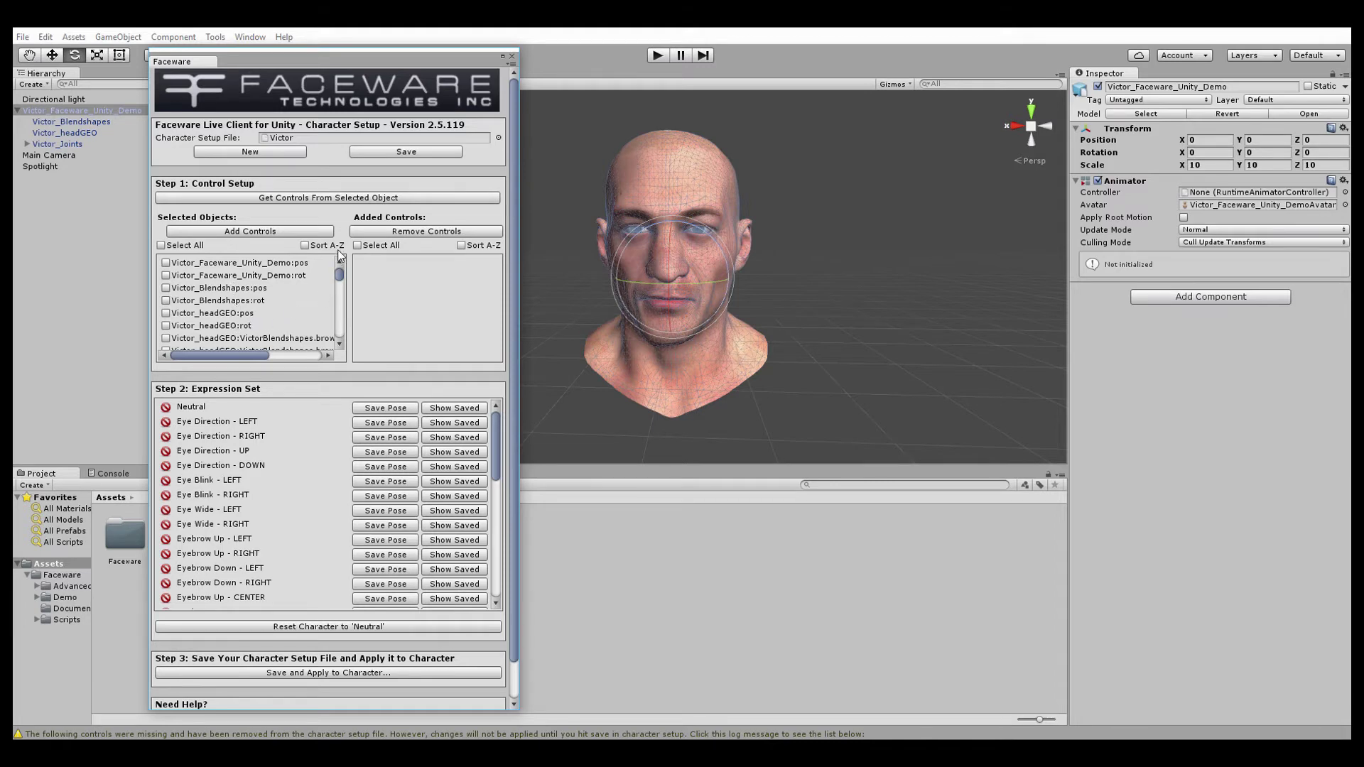
drag(342, 276, 338, 296)
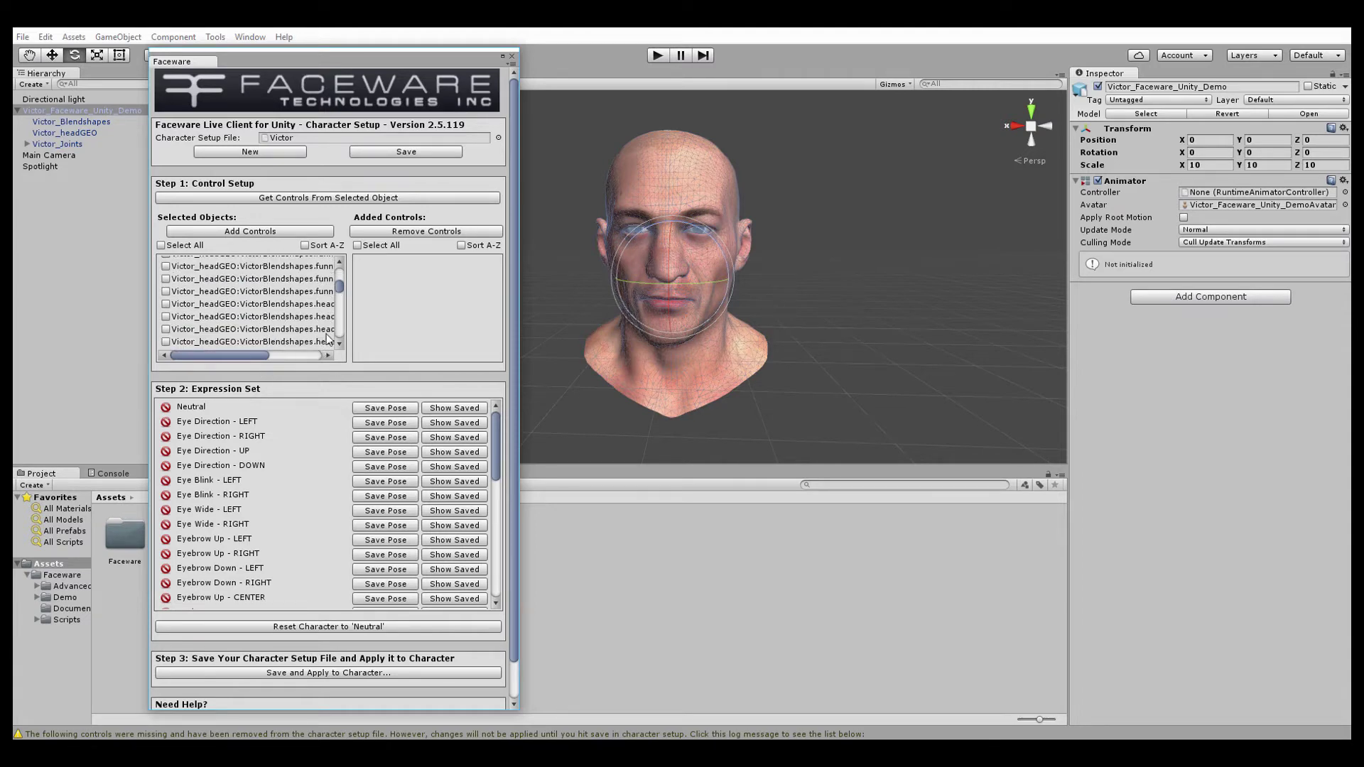
drag(340, 288, 341, 273)
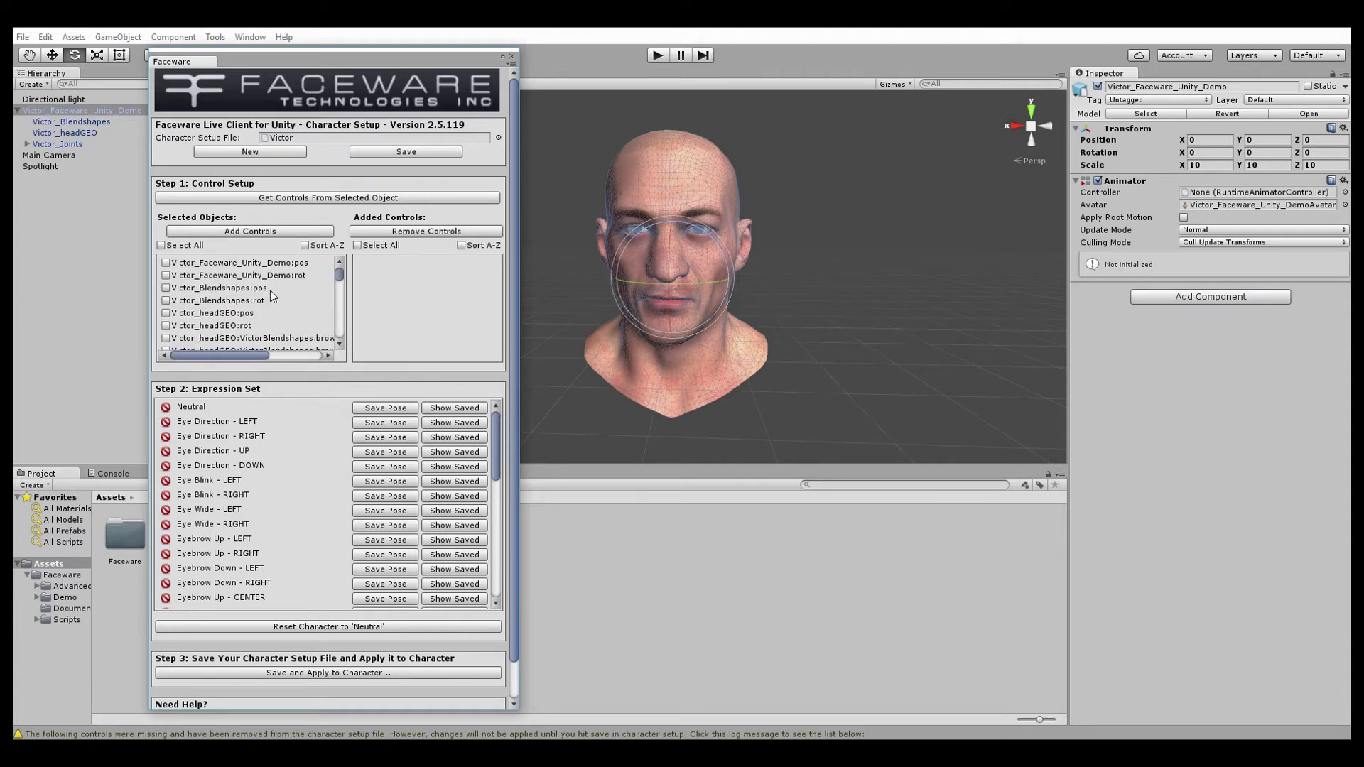
mouse_move(338, 283)
mouse_down()
mouse_move(347, 320)
mouse_move(343, 280)
mouse_up()
Step: Select all gathered objects, add them as controls, and review the Added Controls and Expression Set
click(161, 246)
click(271, 235)
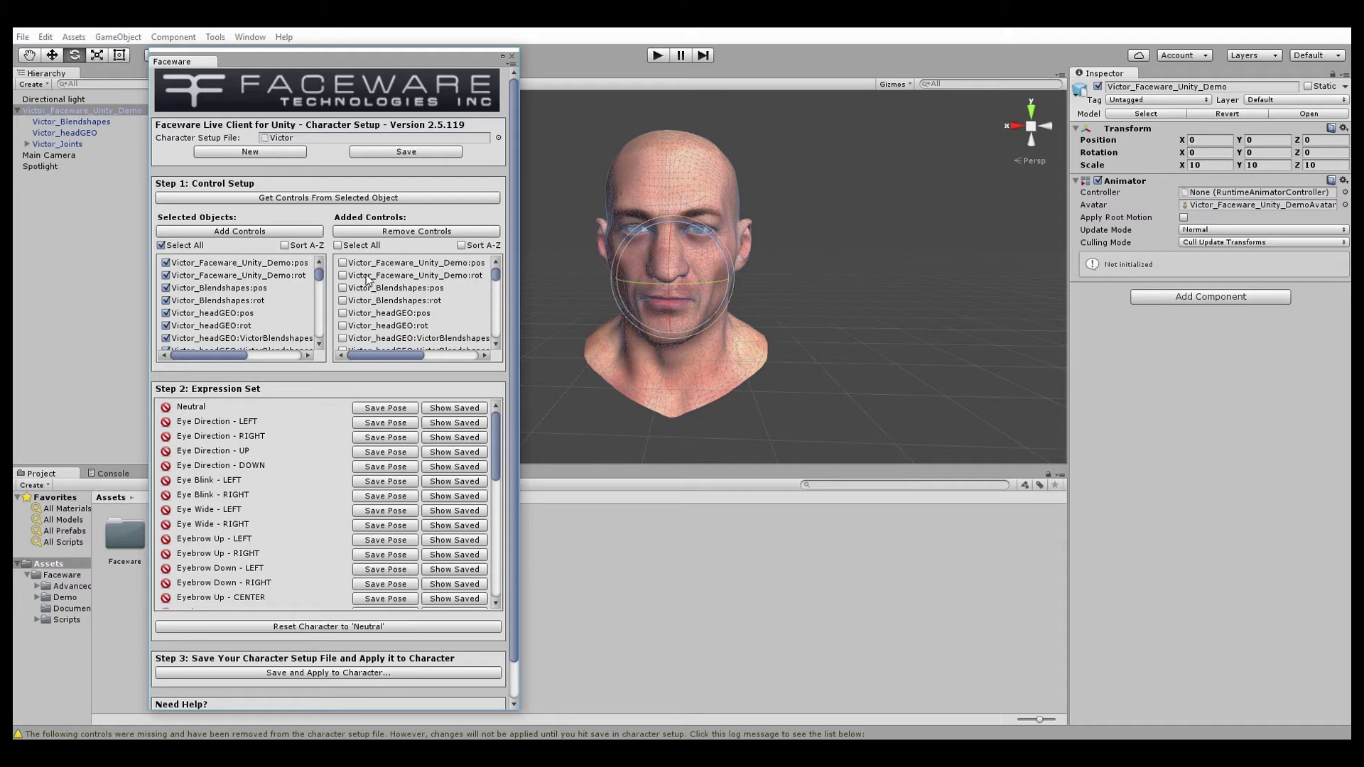
click(342, 274)
click(343, 288)
click(343, 301)
click(343, 301)
click(342, 287)
click(342, 276)
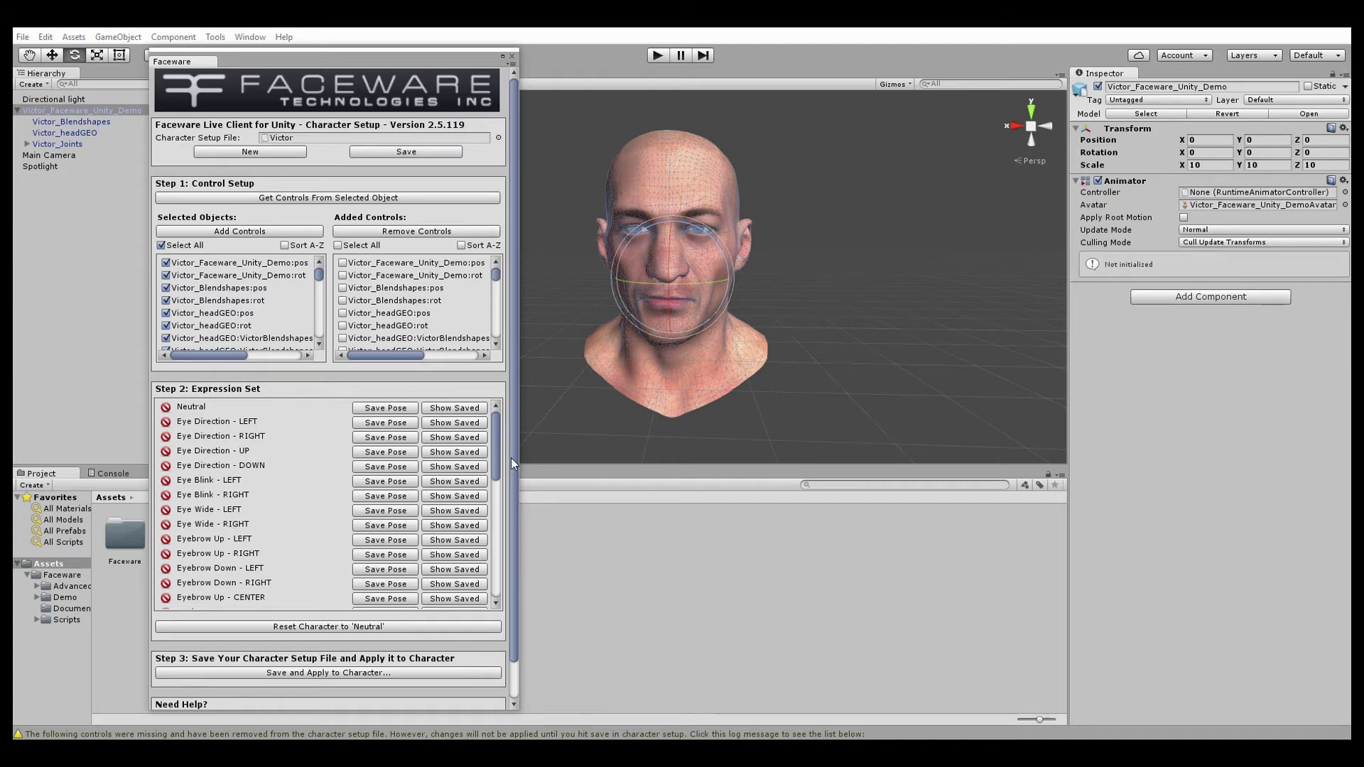
mouse_move(497, 455)
mouse_down()
mouse_move(484, 587)
mouse_move(490, 446)
mouse_up()
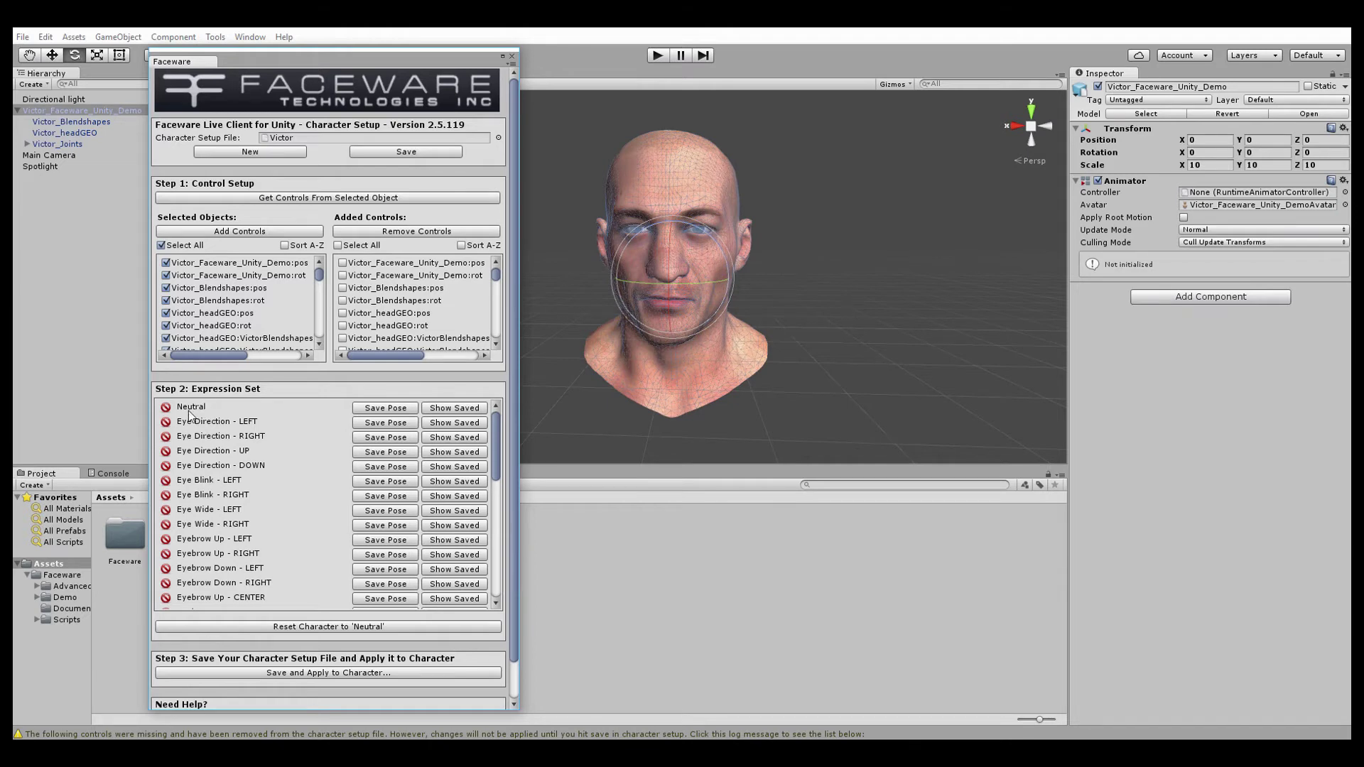
Step: Deselect the character and save the Neutral expression pose
click(814, 233)
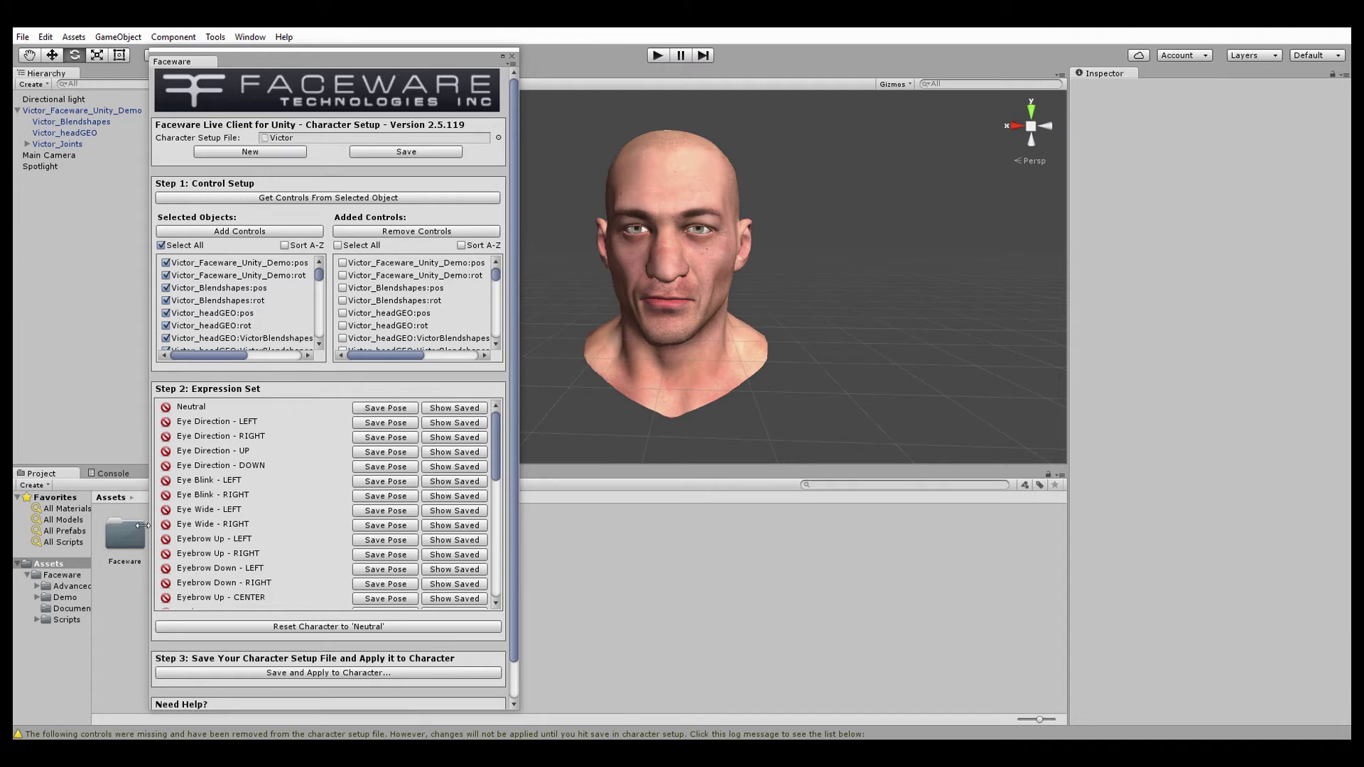
click(397, 410)
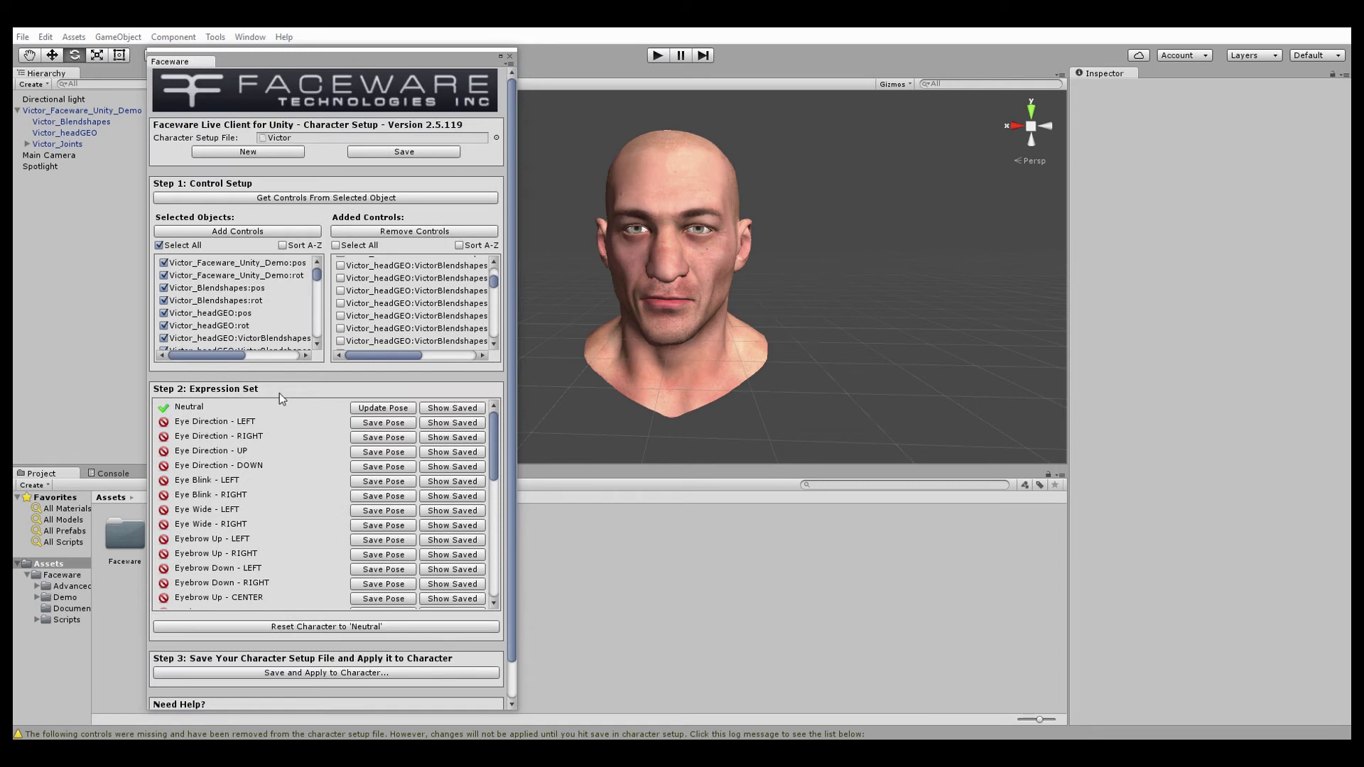
Step: Expand Victor_Joints and rotate def:l_eye and def:r_eye sideways for the left gaze
click(27, 146)
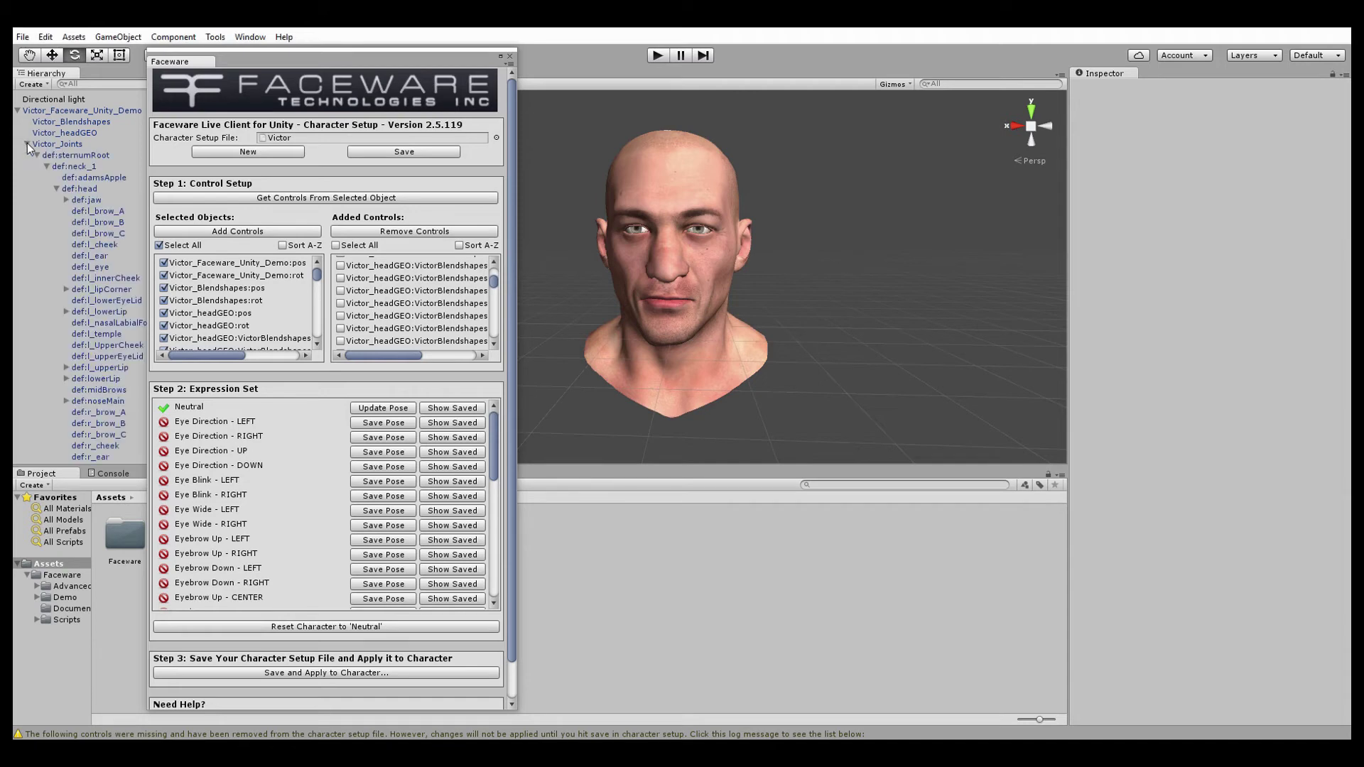
click(100, 267)
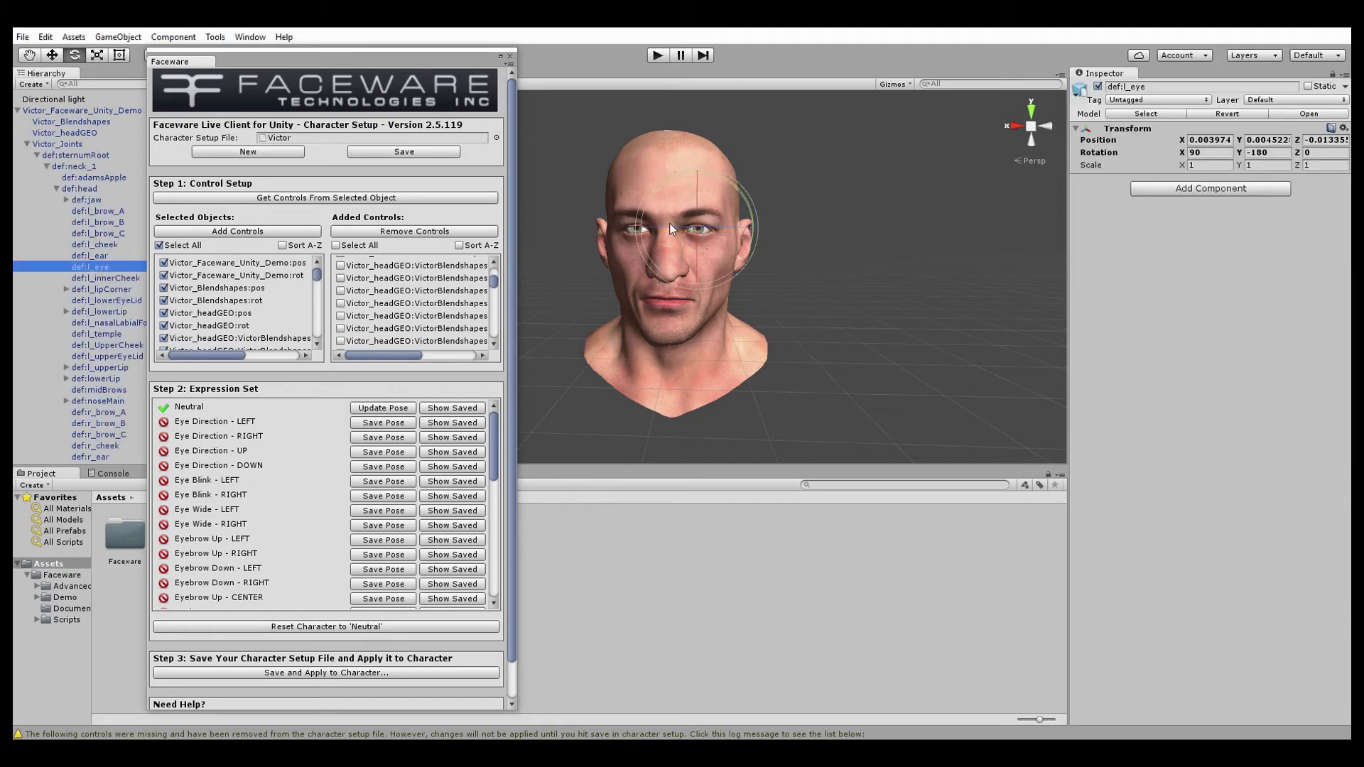
drag(671, 227, 702, 226)
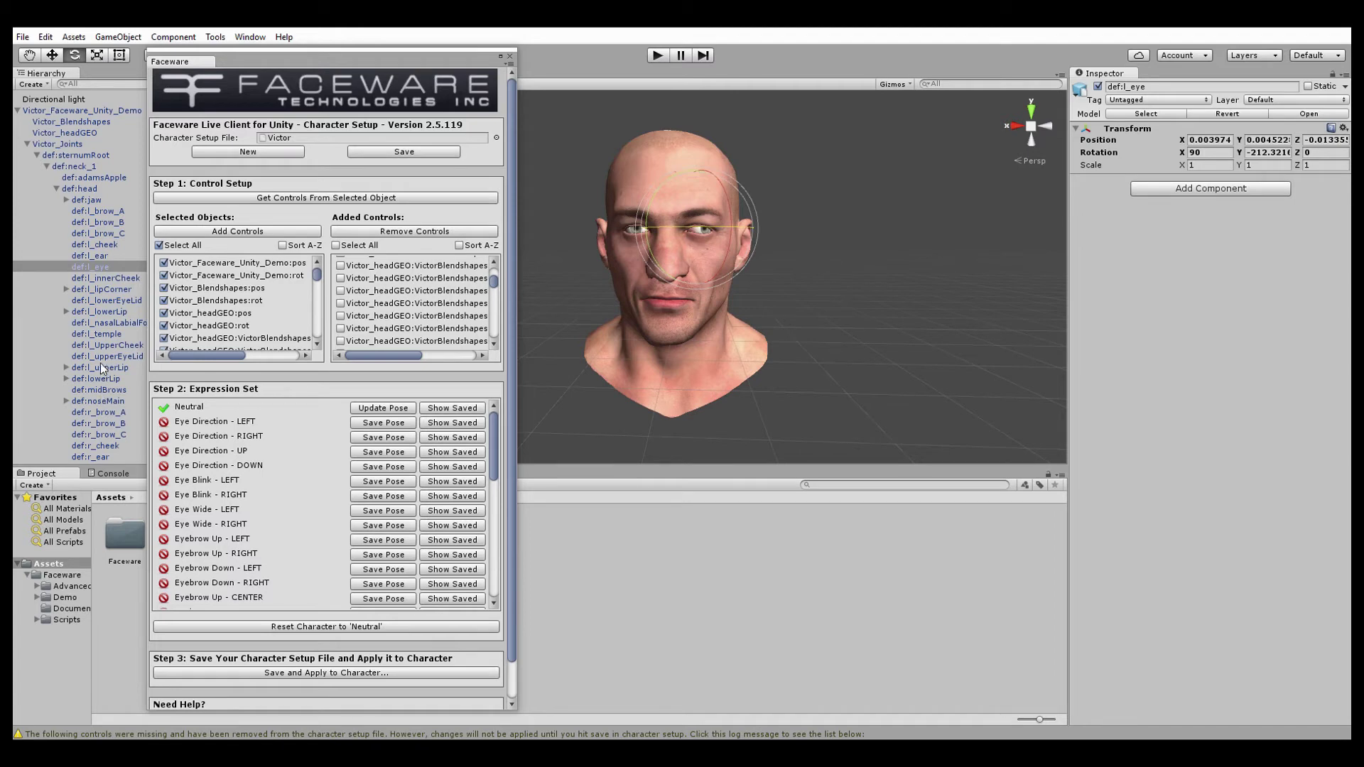
scroll(95, 431, down, 3)
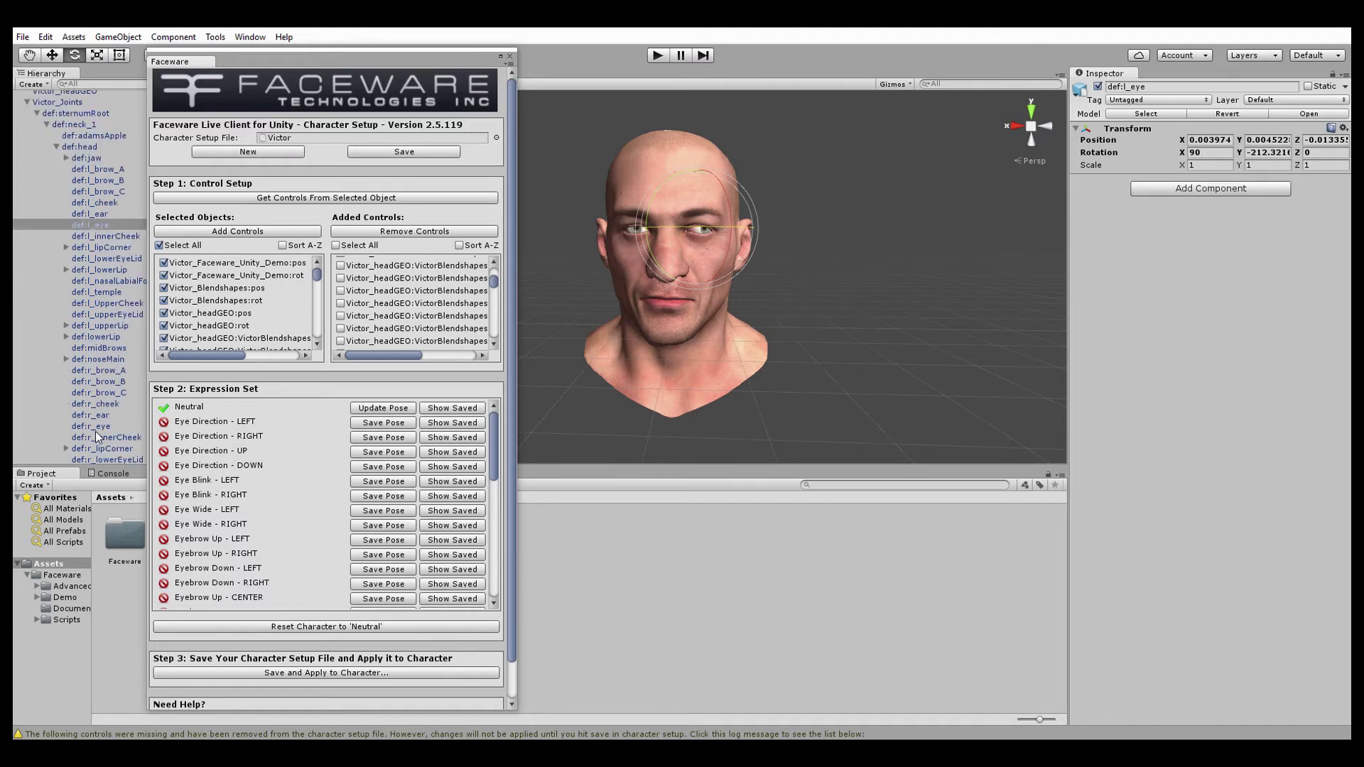
click(95, 428)
drag(654, 225, 686, 225)
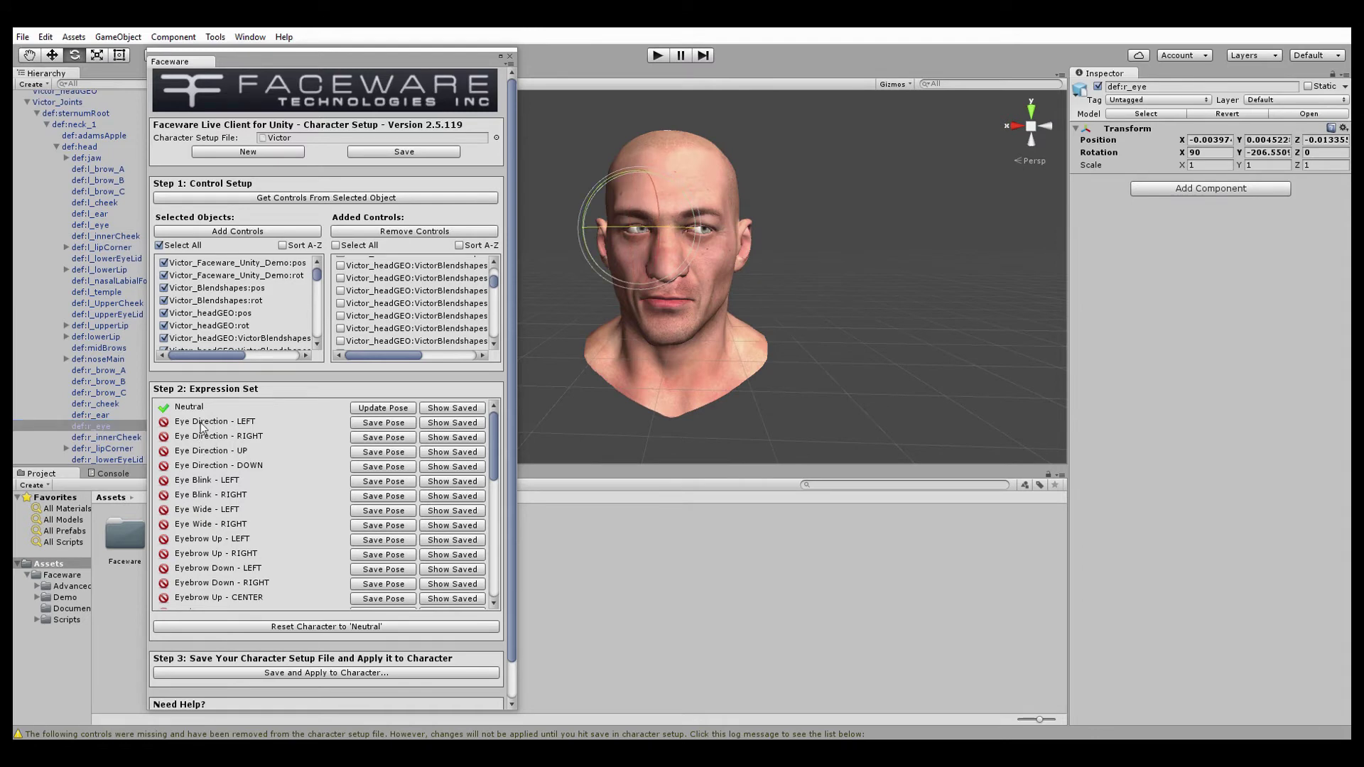
Step: Save Eye Direction - LEFT, reset Victor to Neutral, and begin turning def:r_eye the other way
click(383, 423)
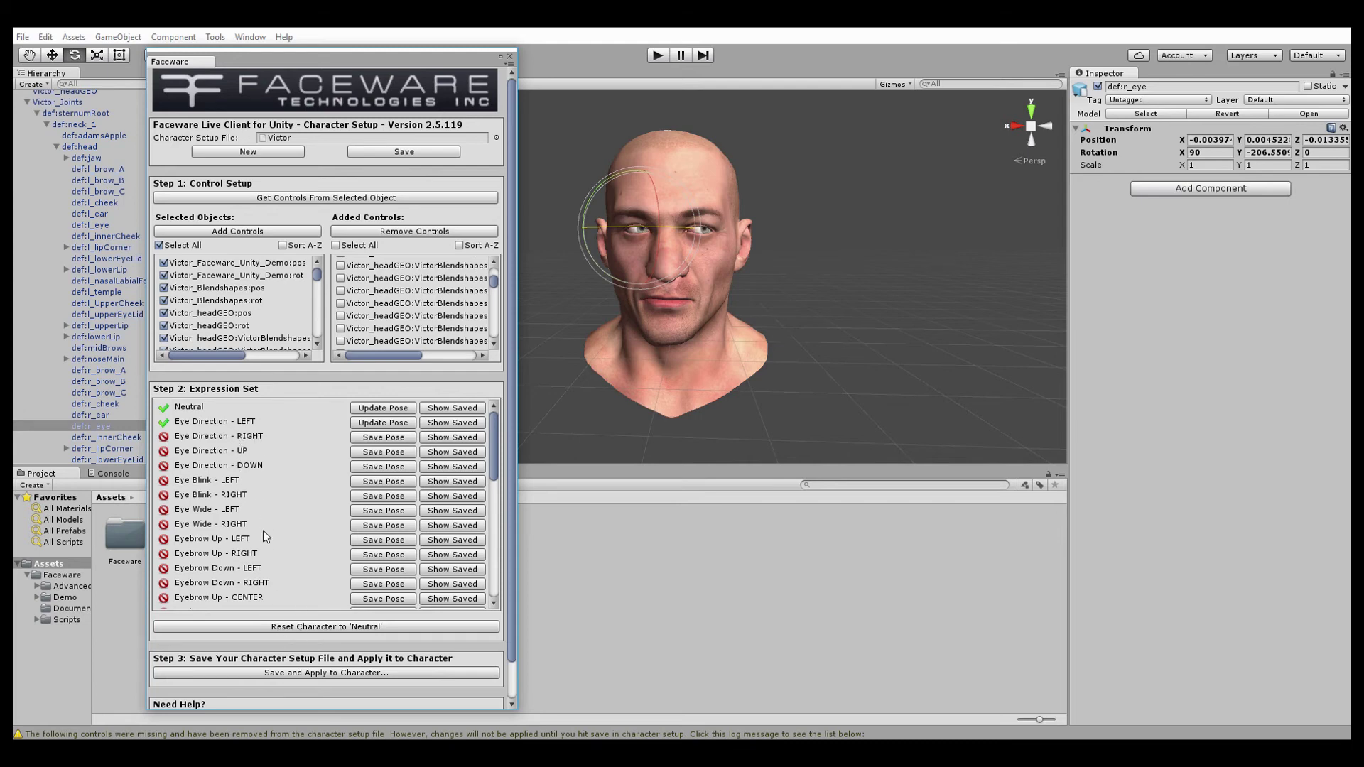
click(287, 630)
drag(675, 228, 553, 237)
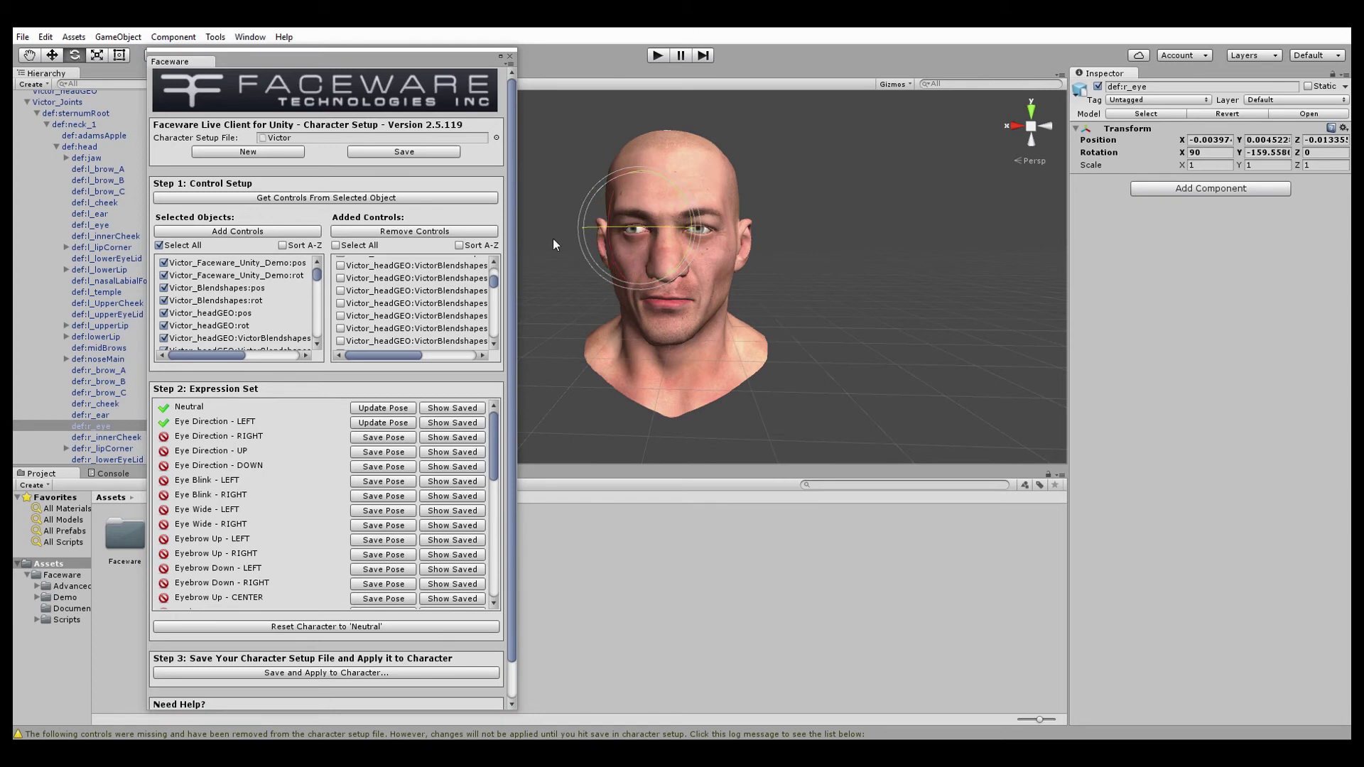
Step: Rotate def:l_eye to match the right eye and save the Eye Direction - RIGHT pose
click(105, 224)
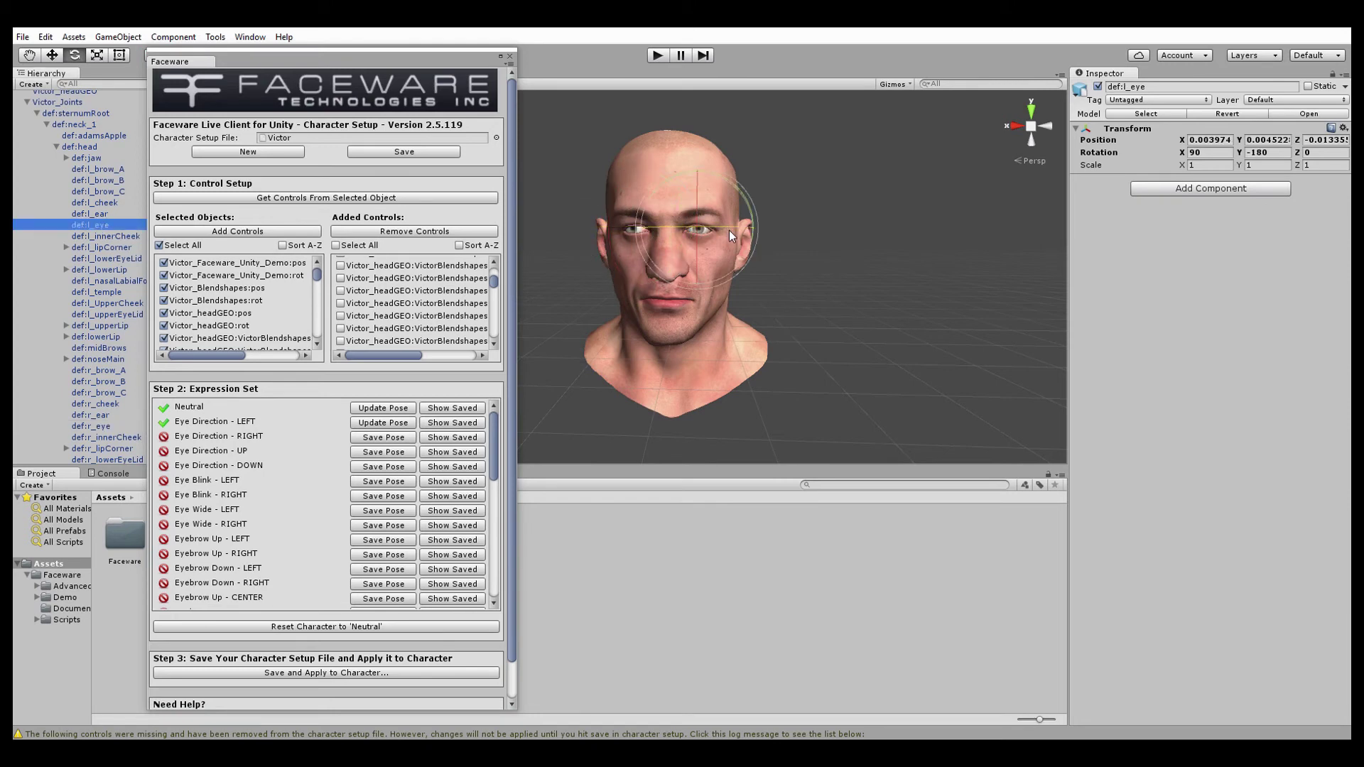
drag(723, 227, 696, 228)
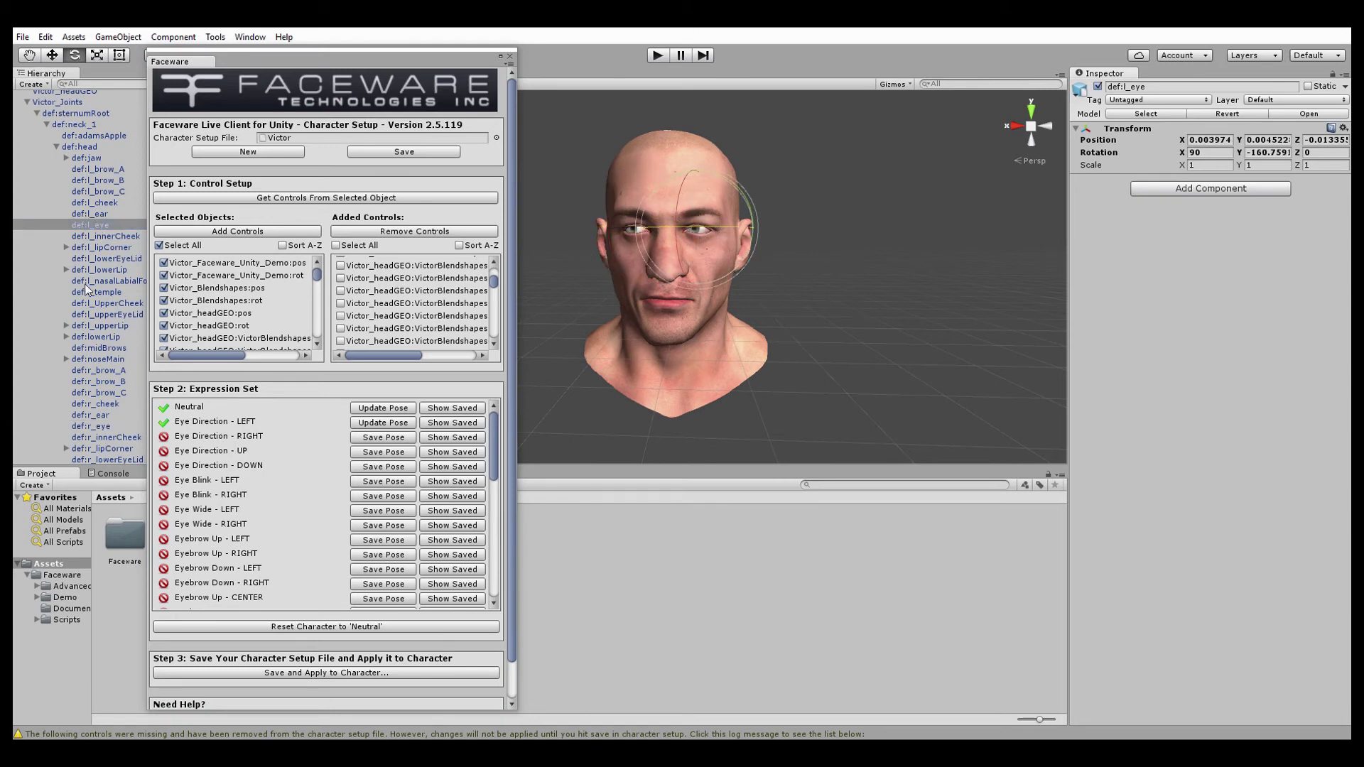
click(374, 438)
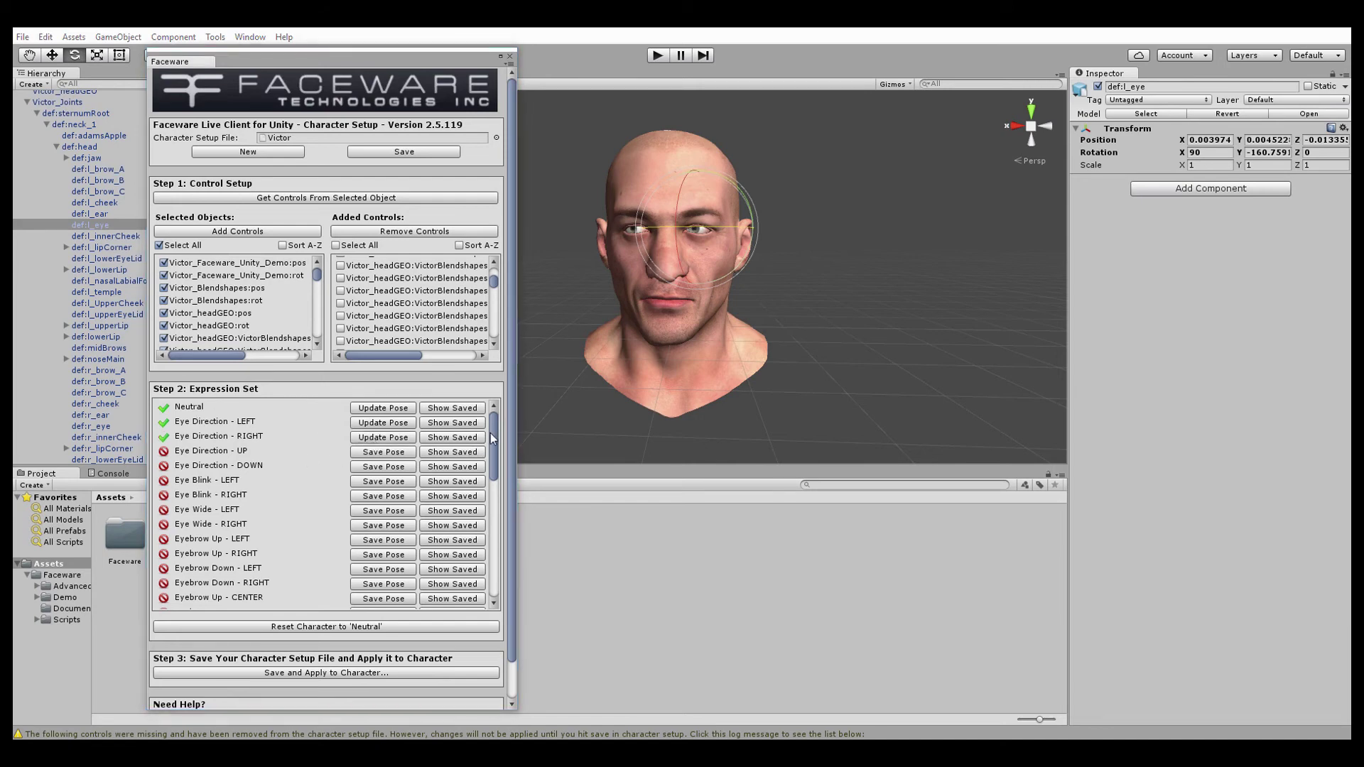
drag(493, 432, 482, 473)
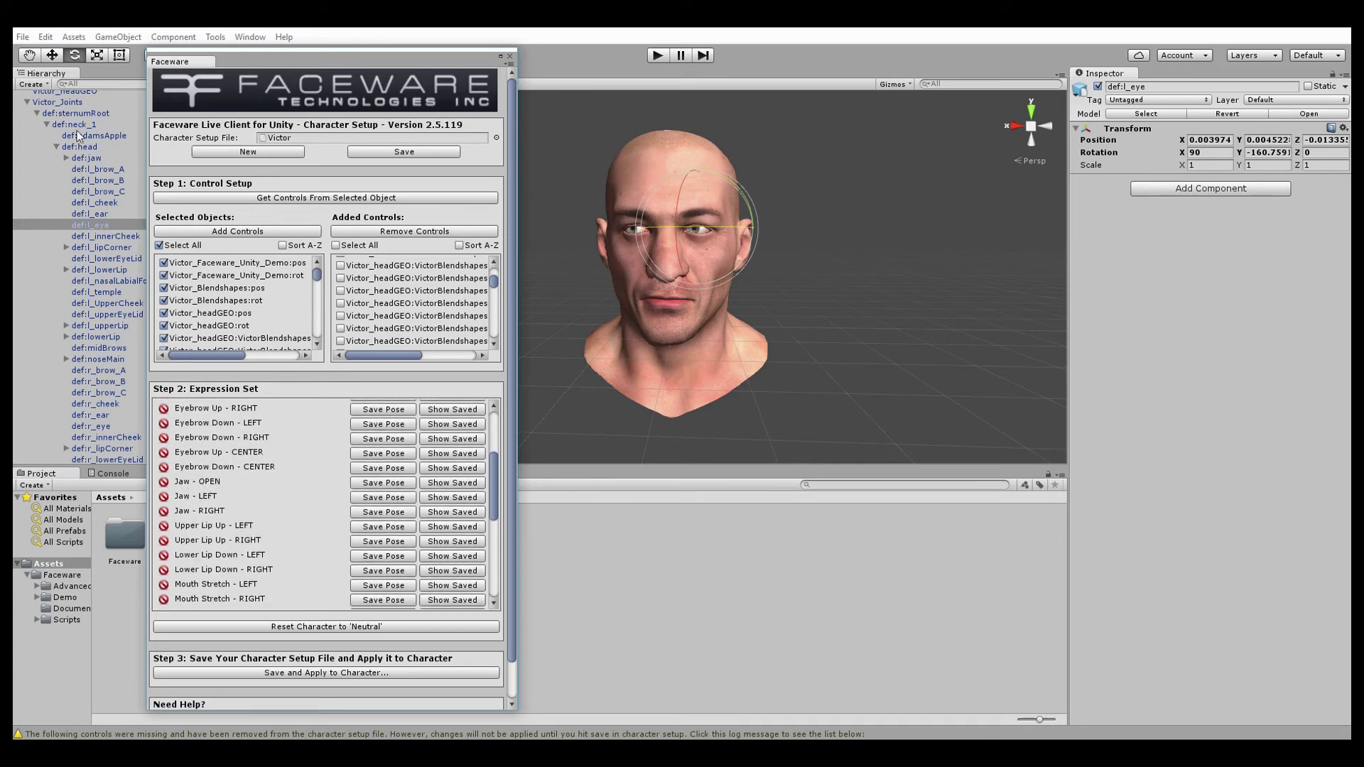
Step: Select Victor_headGEO and widen the Inspector to show its full blendshape list
click(75, 92)
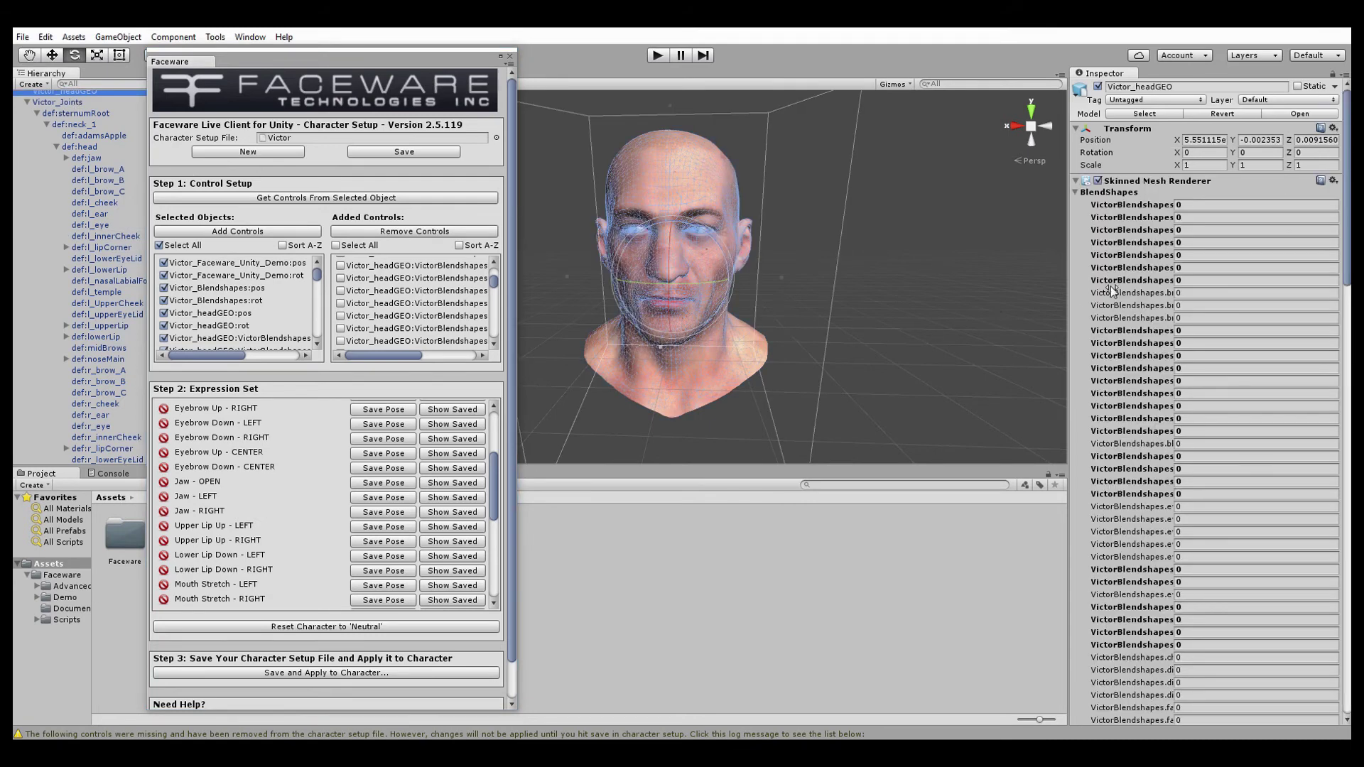
drag(1070, 285, 893, 284)
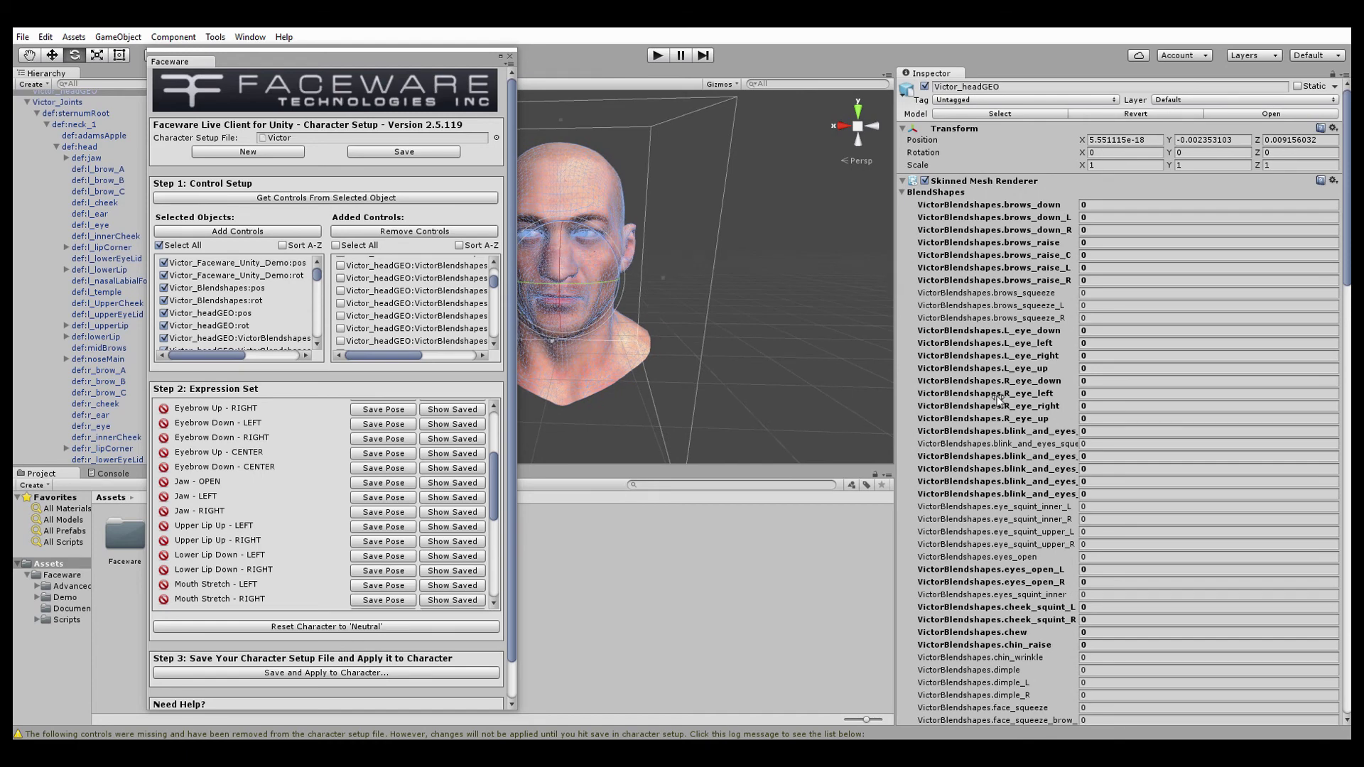
scroll(998, 399, down, 10)
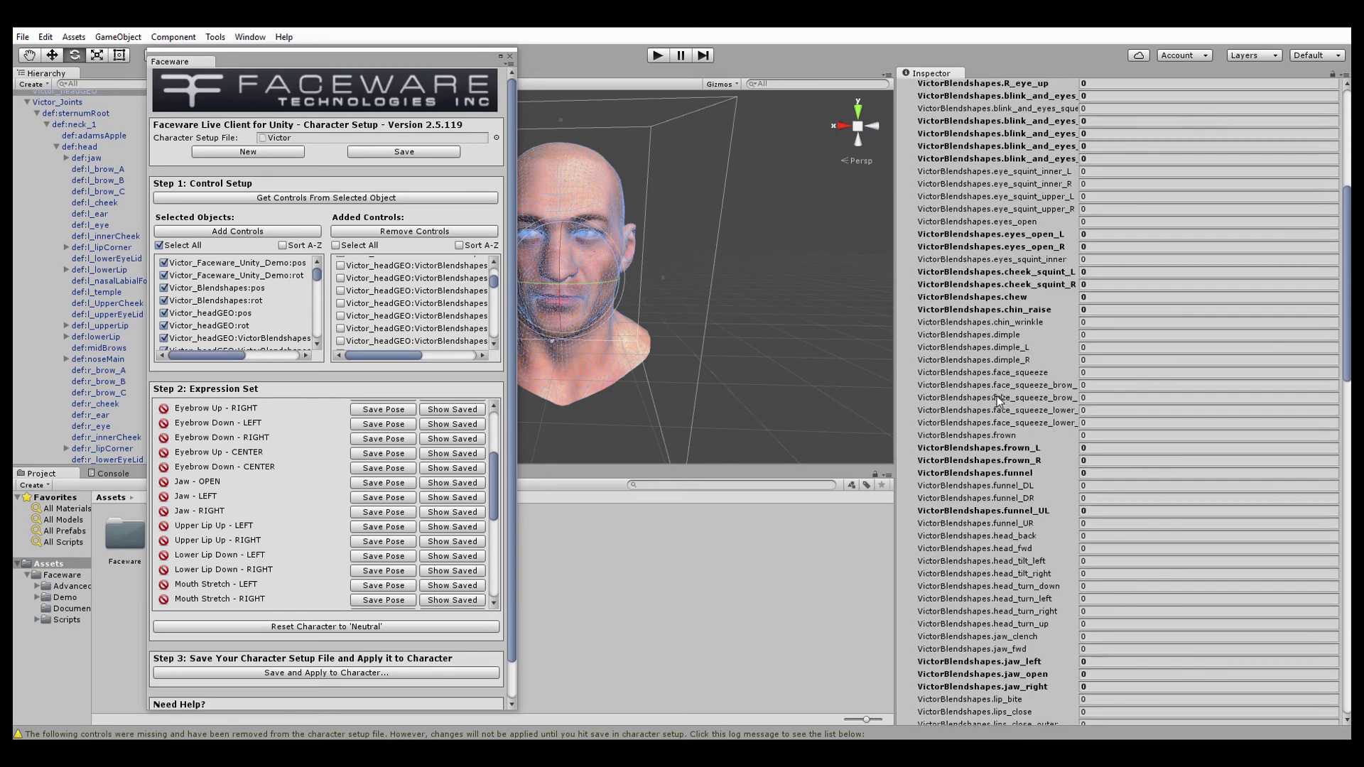
scroll(997, 400, down, 4)
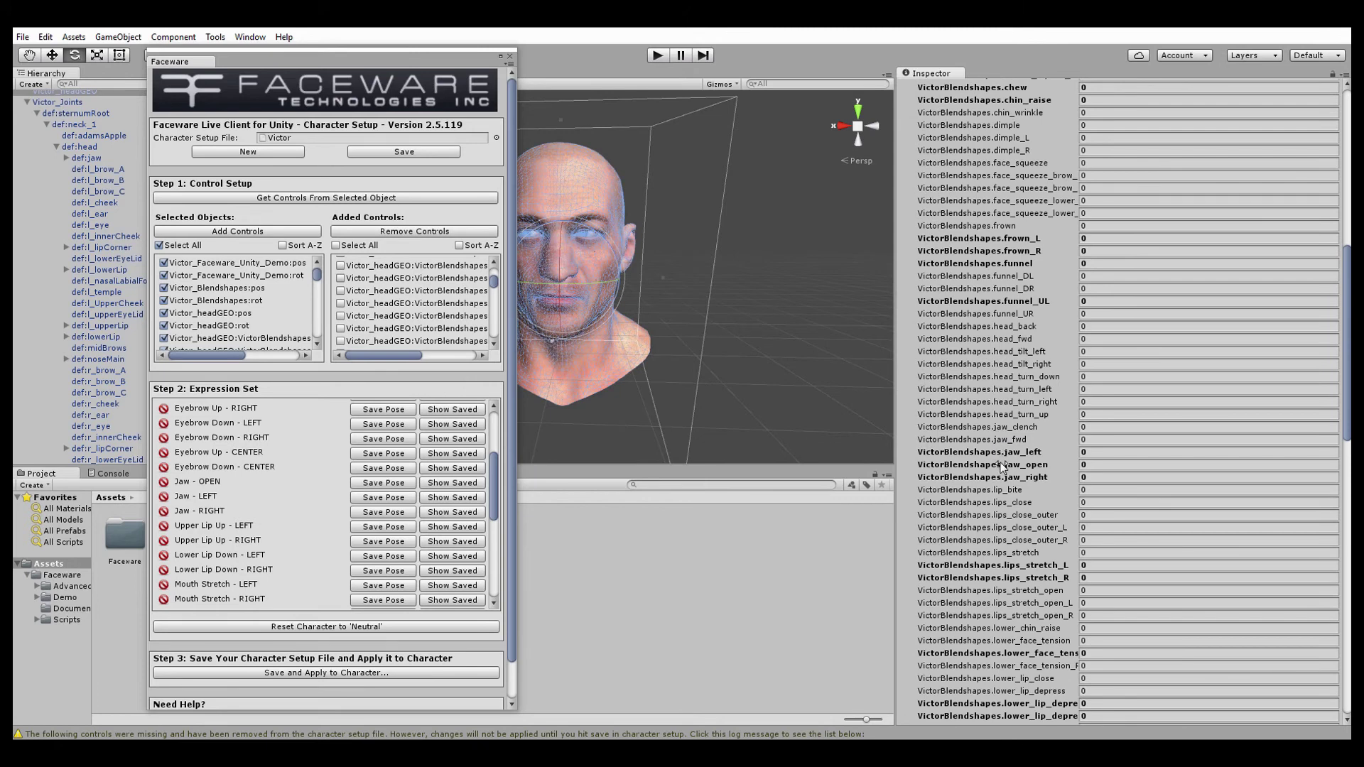
click(756, 314)
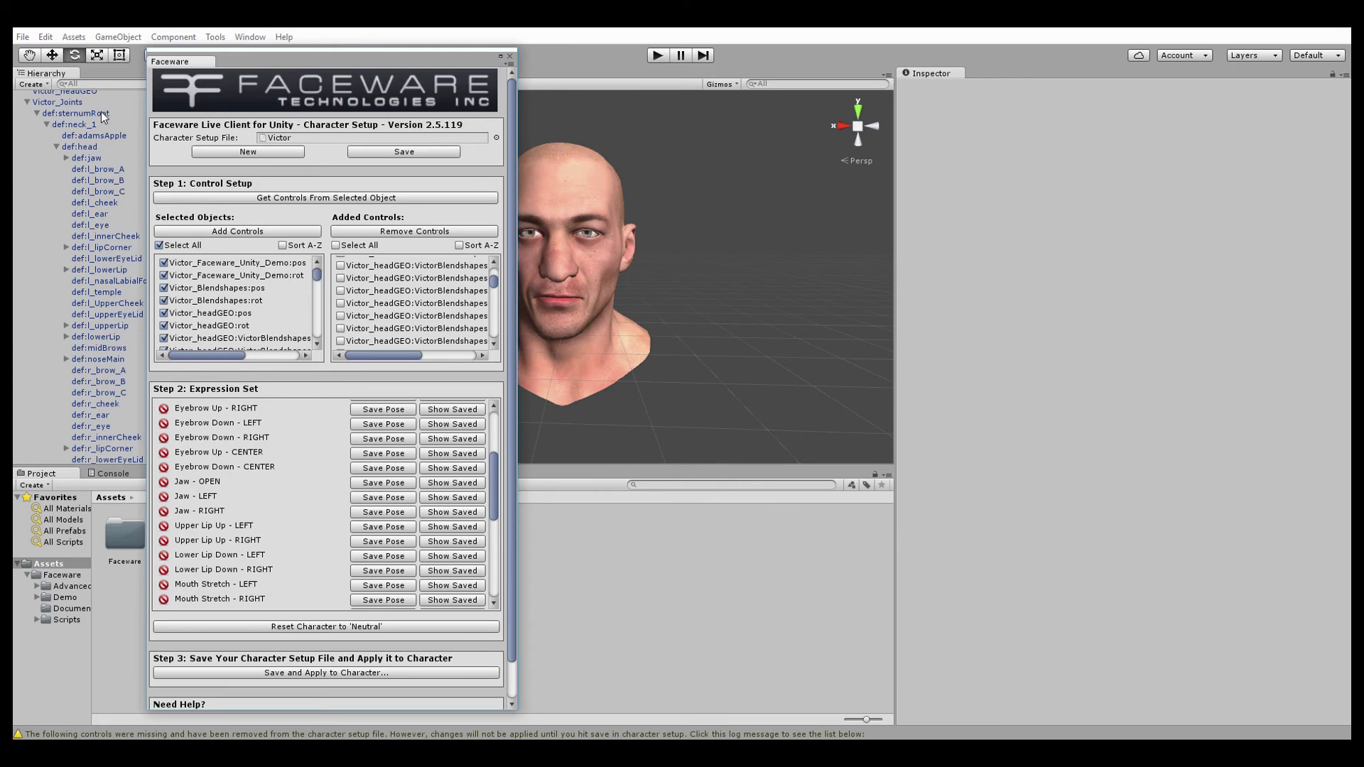
click(76, 92)
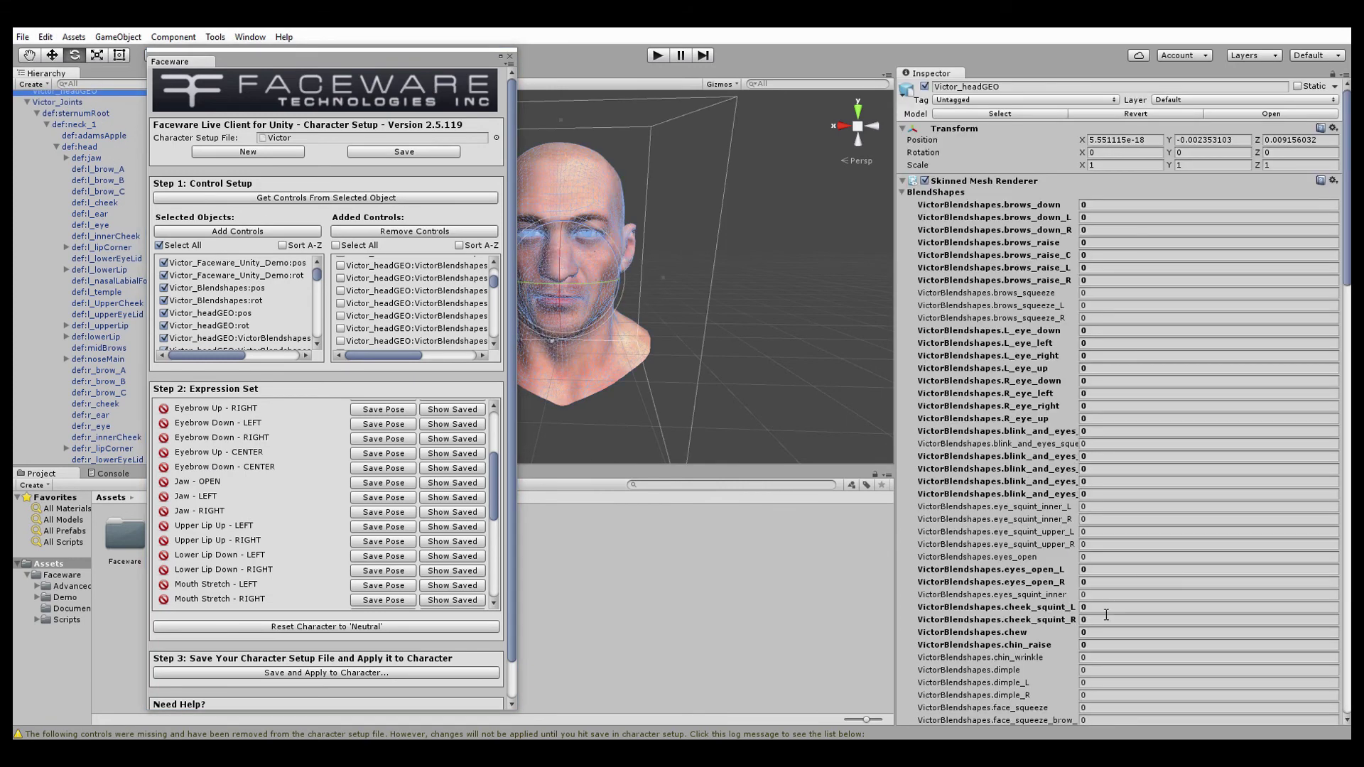
scroll(1042, 589, down, 10)
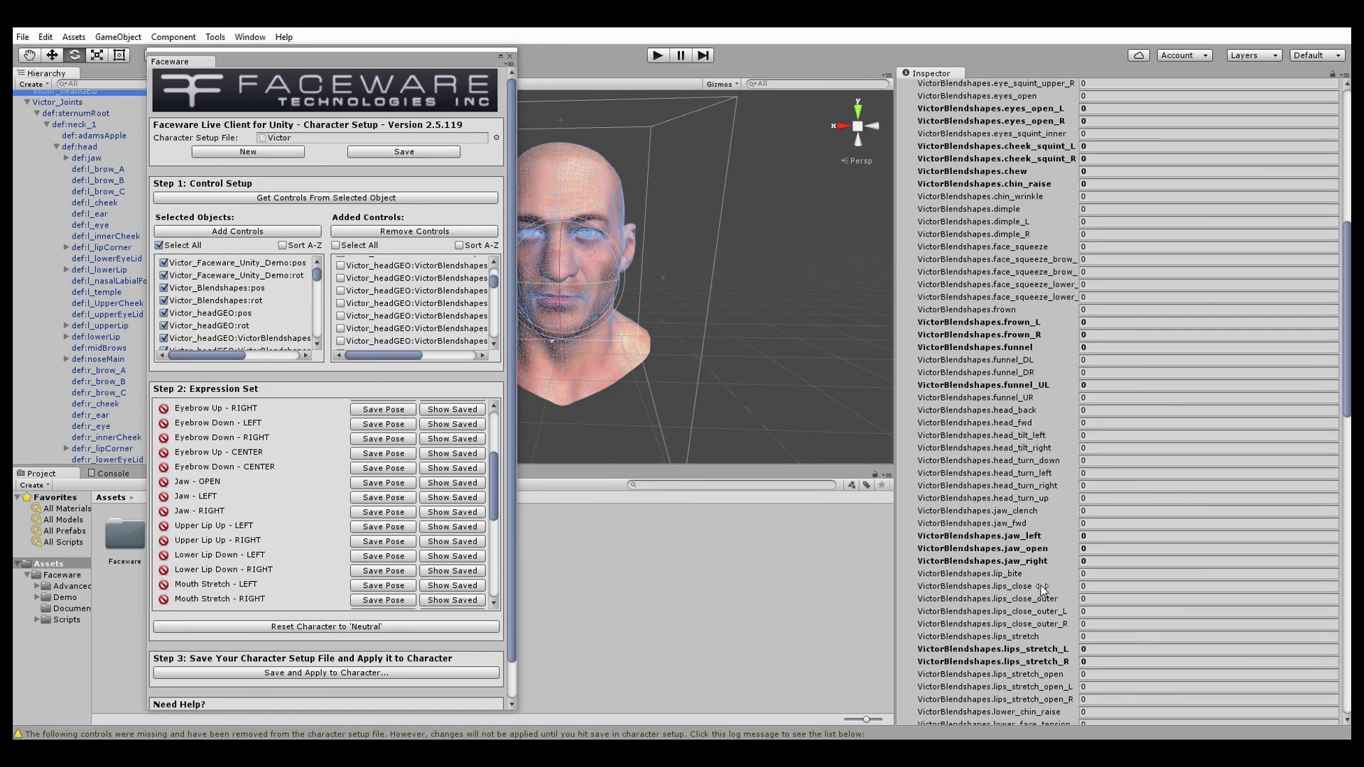
Step: Set the jaw_open blendshape to 100 and save it as the Jaw - OPEN pose
click(1092, 548)
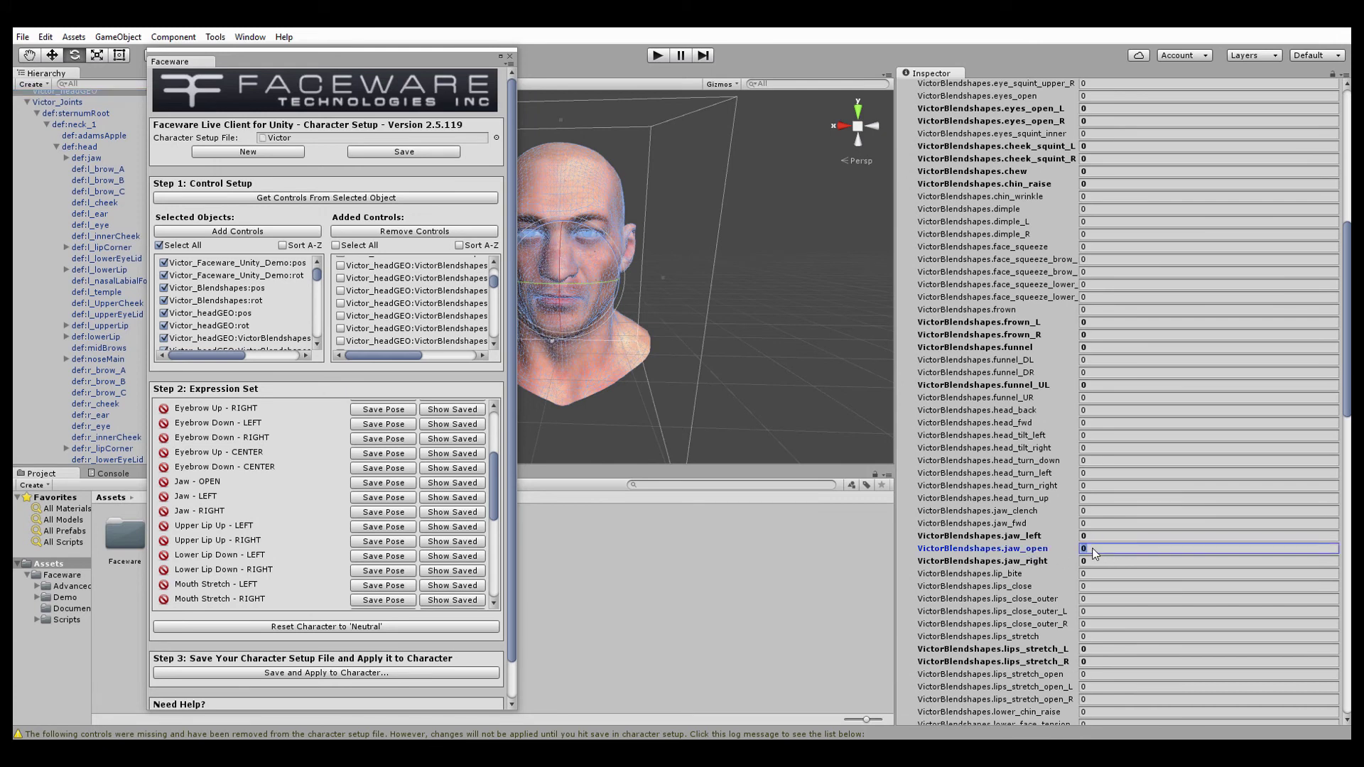
text(100)
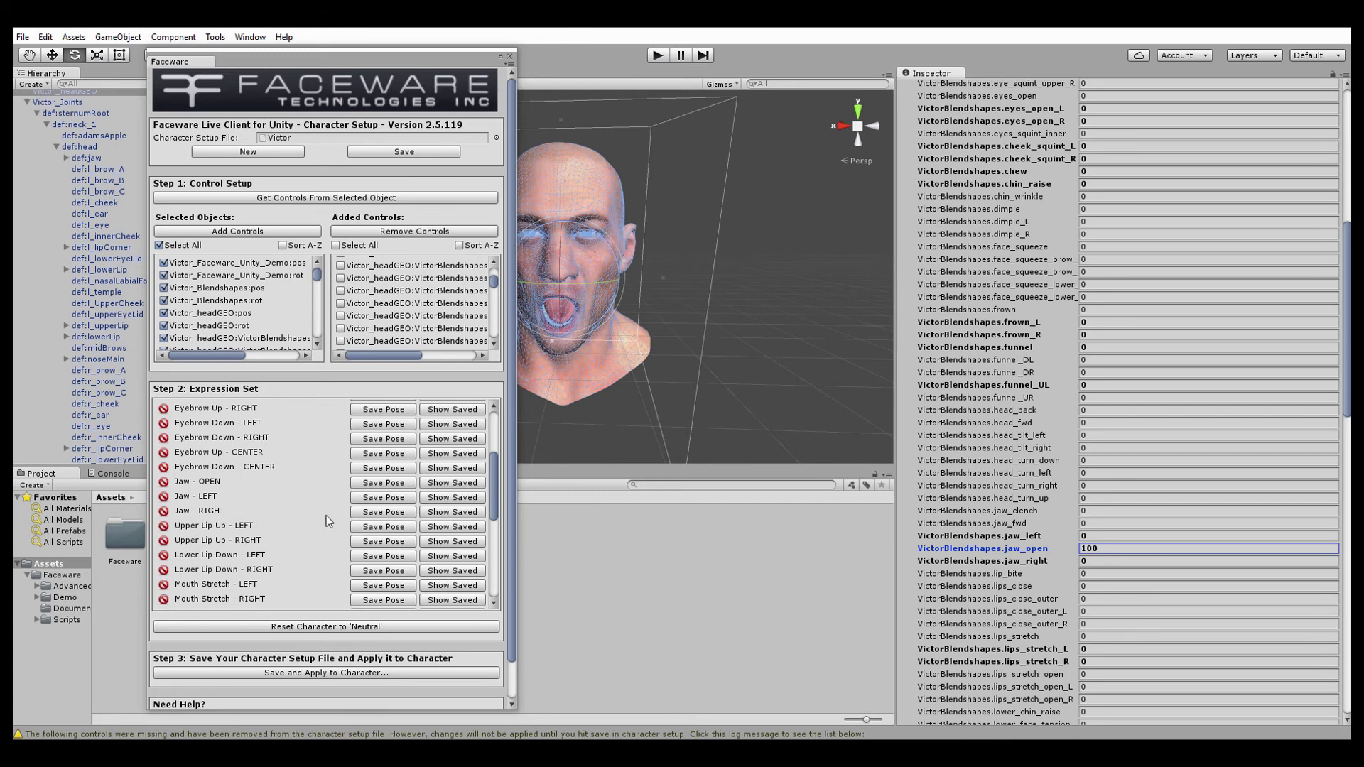
click(371, 484)
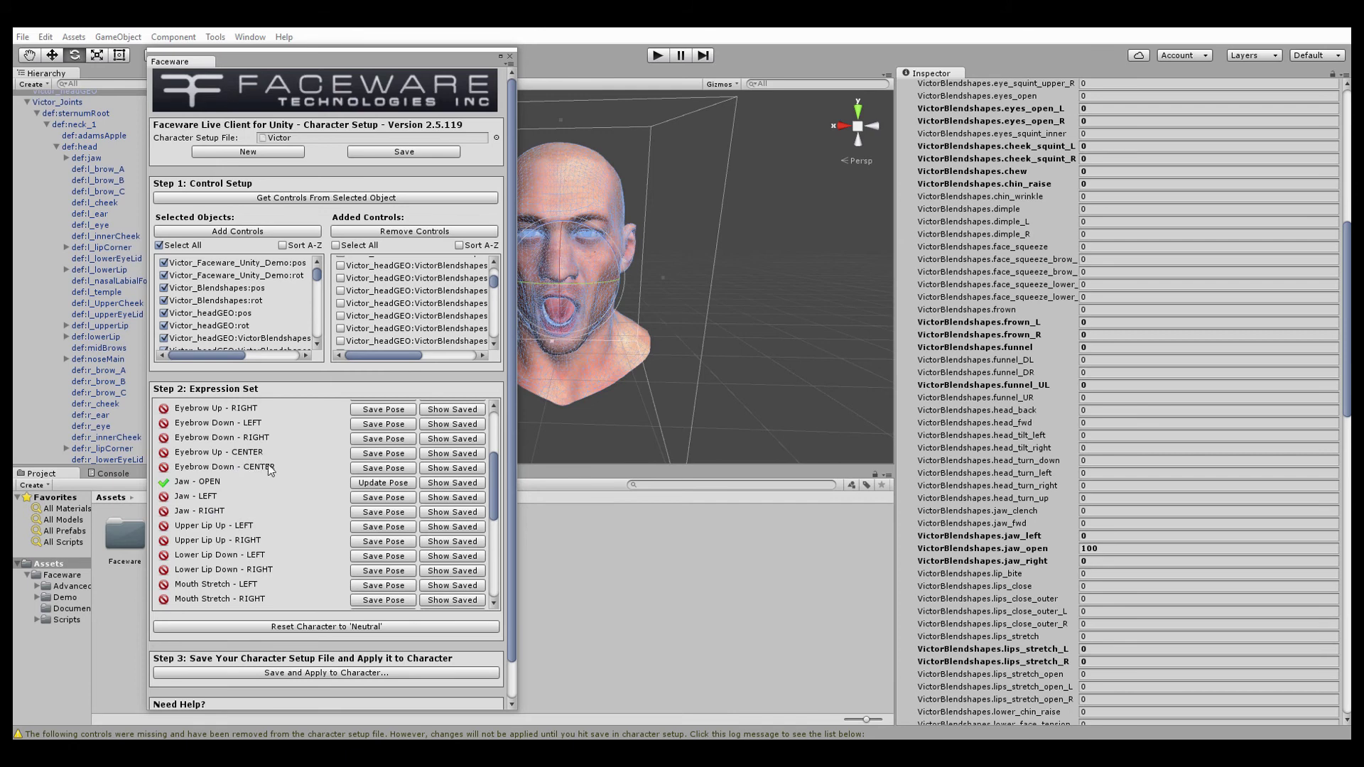
Step: Check the completed expression poses and save the Victor character setup file
scroll(285, 504, down, 8)
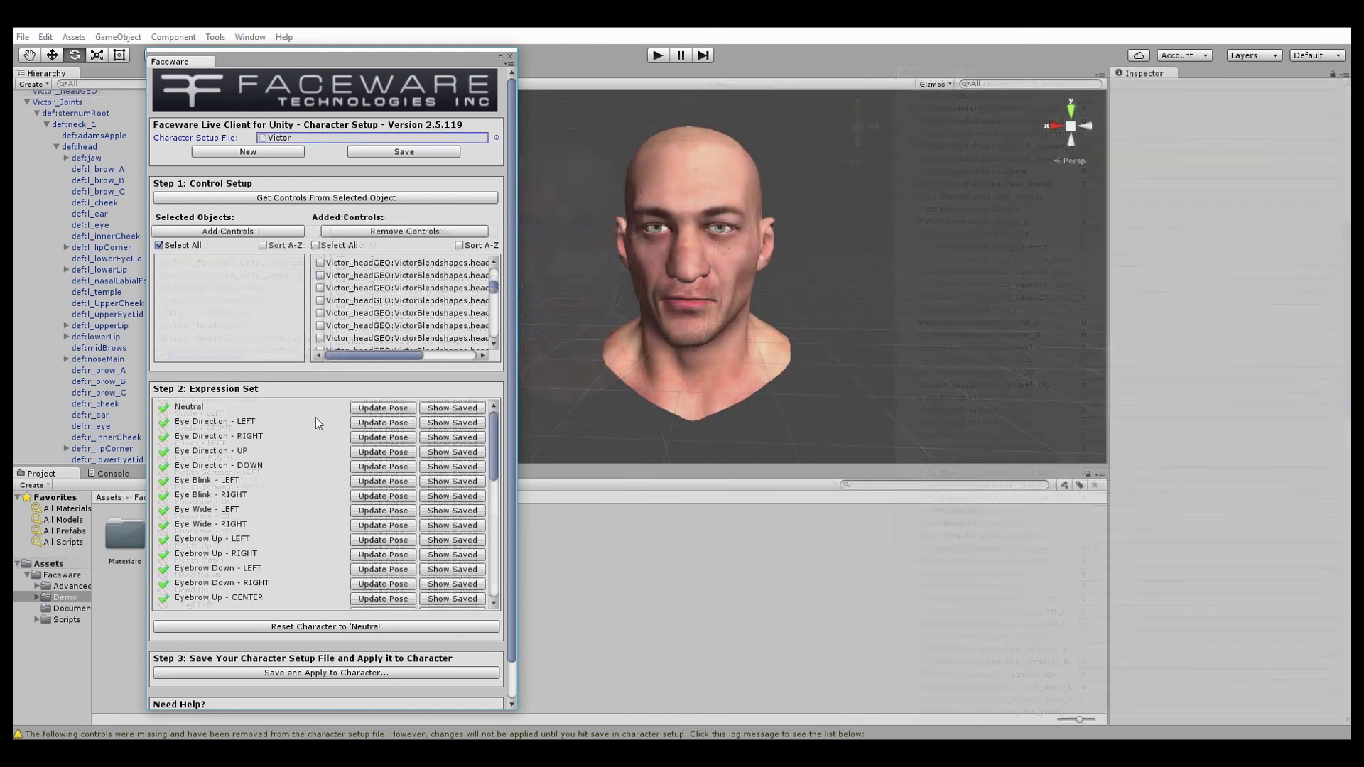
click(430, 155)
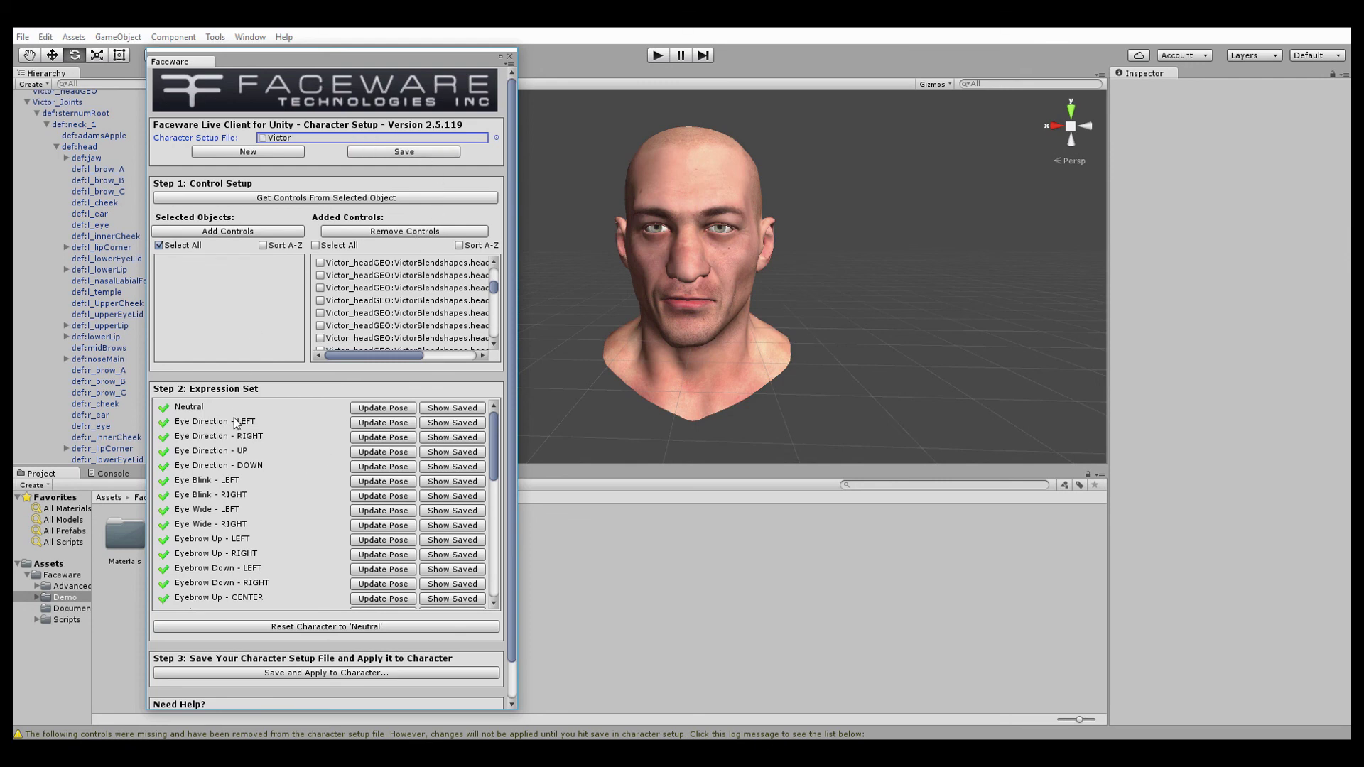